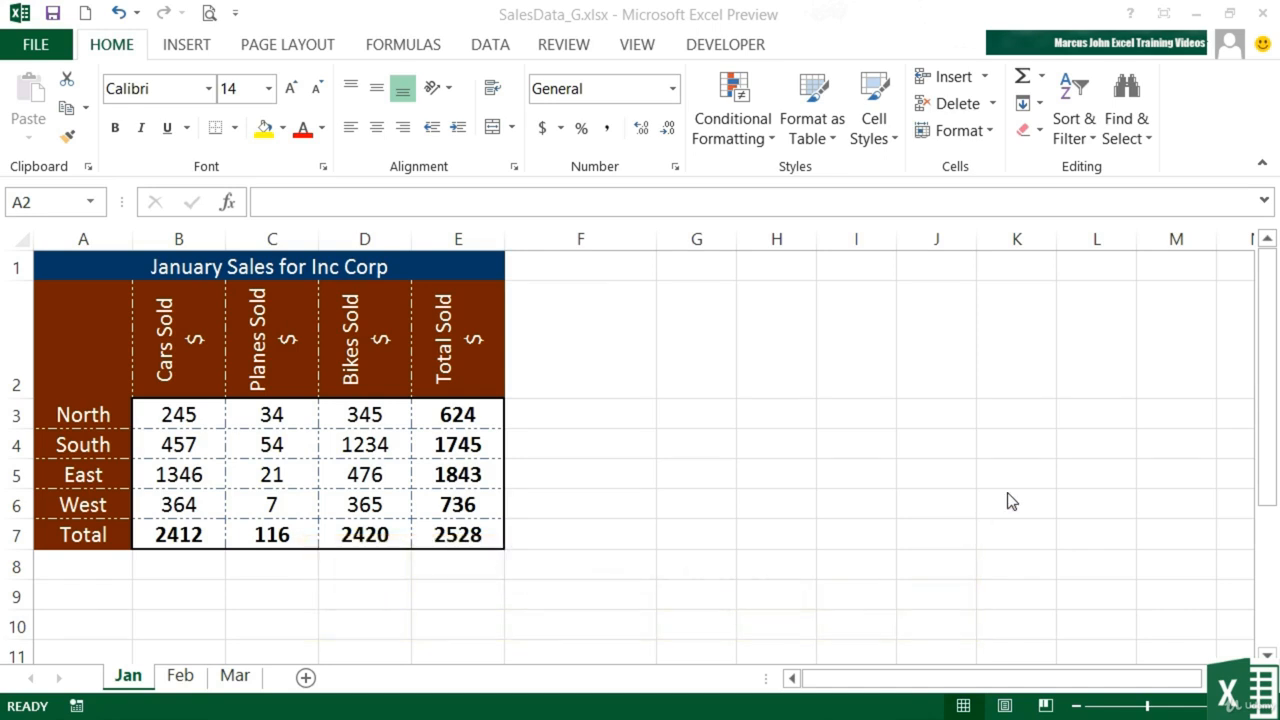
pyautogui.click(1148, 150)
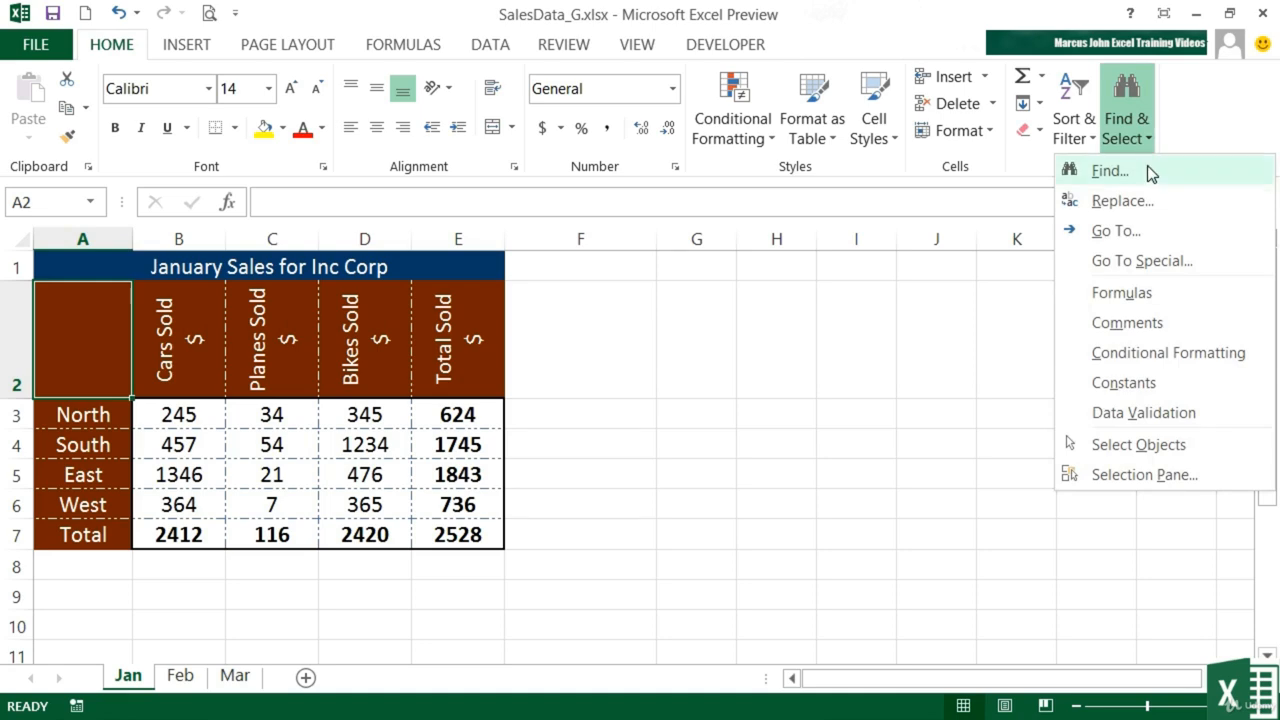
pyautogui.click(1143, 171)
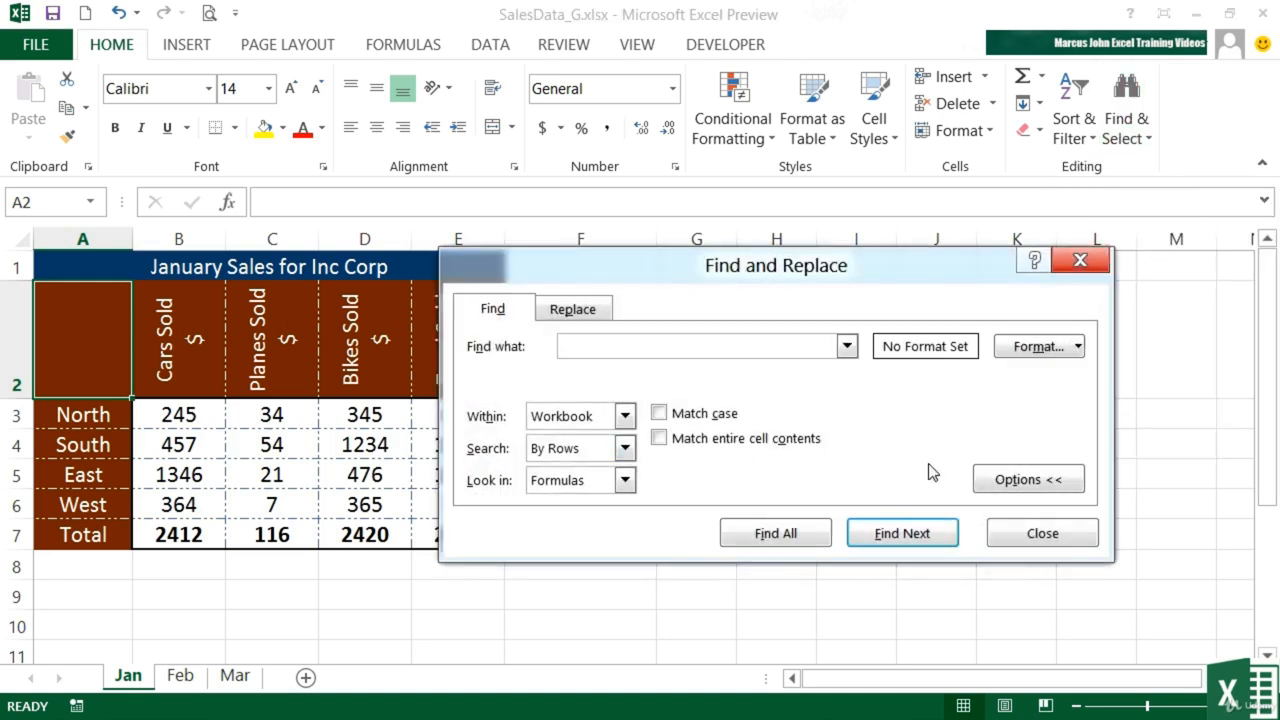
pyautogui.click(1082, 265)
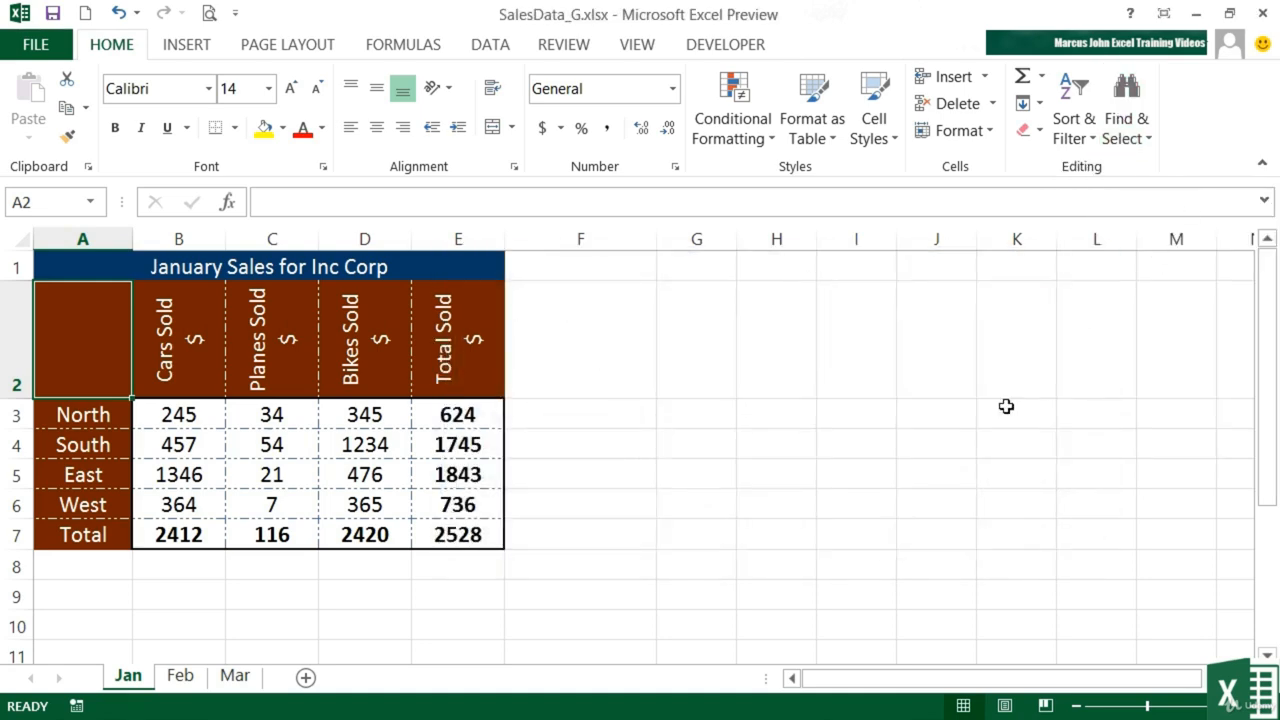
# Open the Find dialog with its extended options and set the search format to the Bold font style.
pyautogui.hotkey('ctrl', 'f')
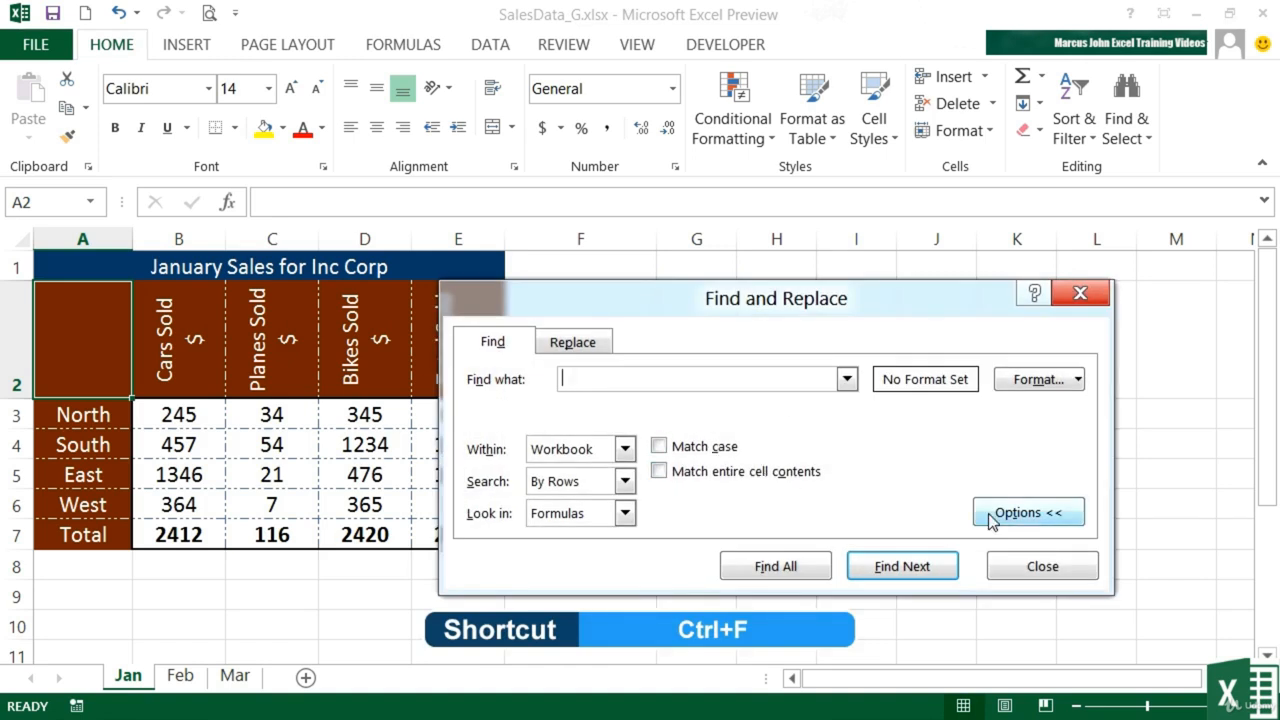
pyautogui.click(1027, 514)
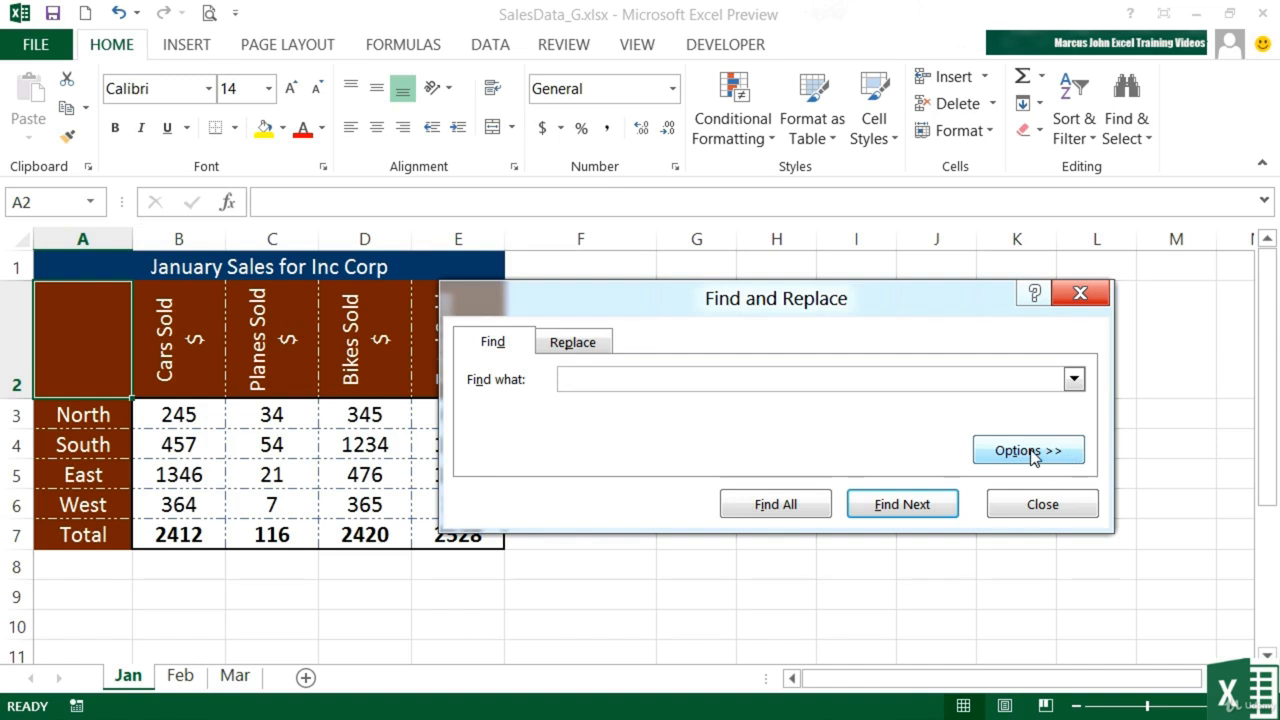
pyautogui.click(1035, 456)
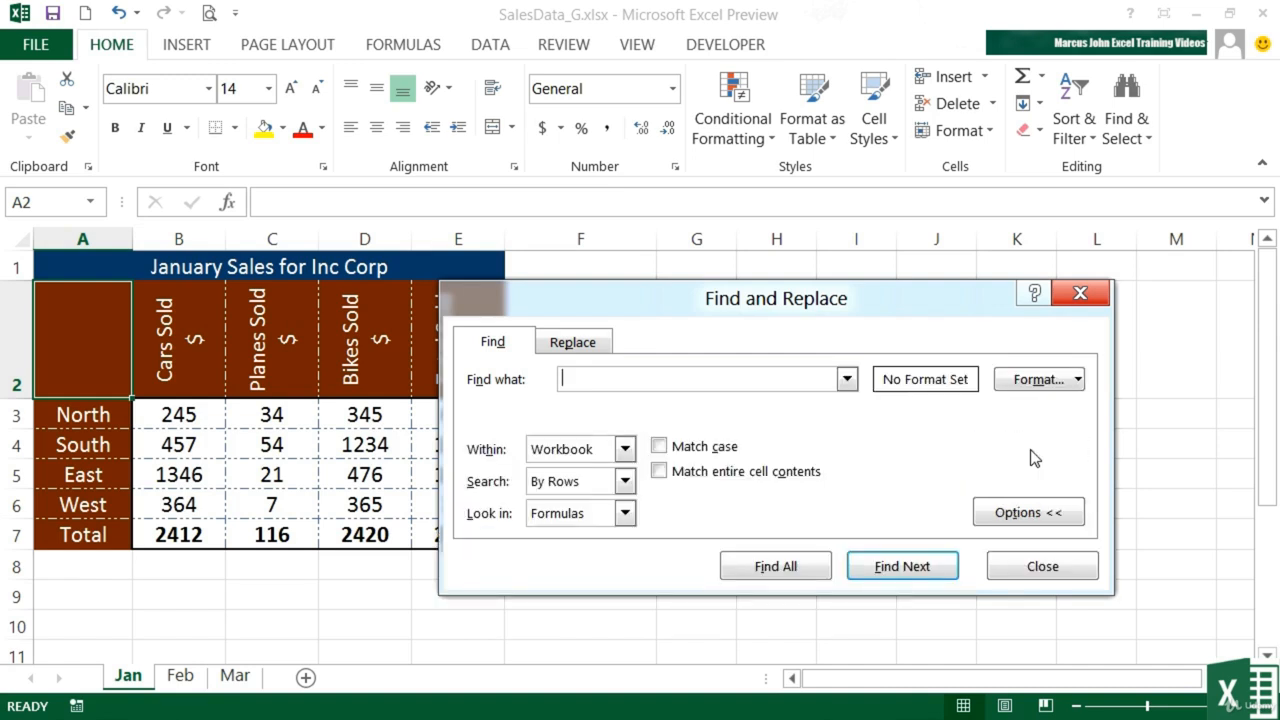
pyautogui.click(1079, 385)
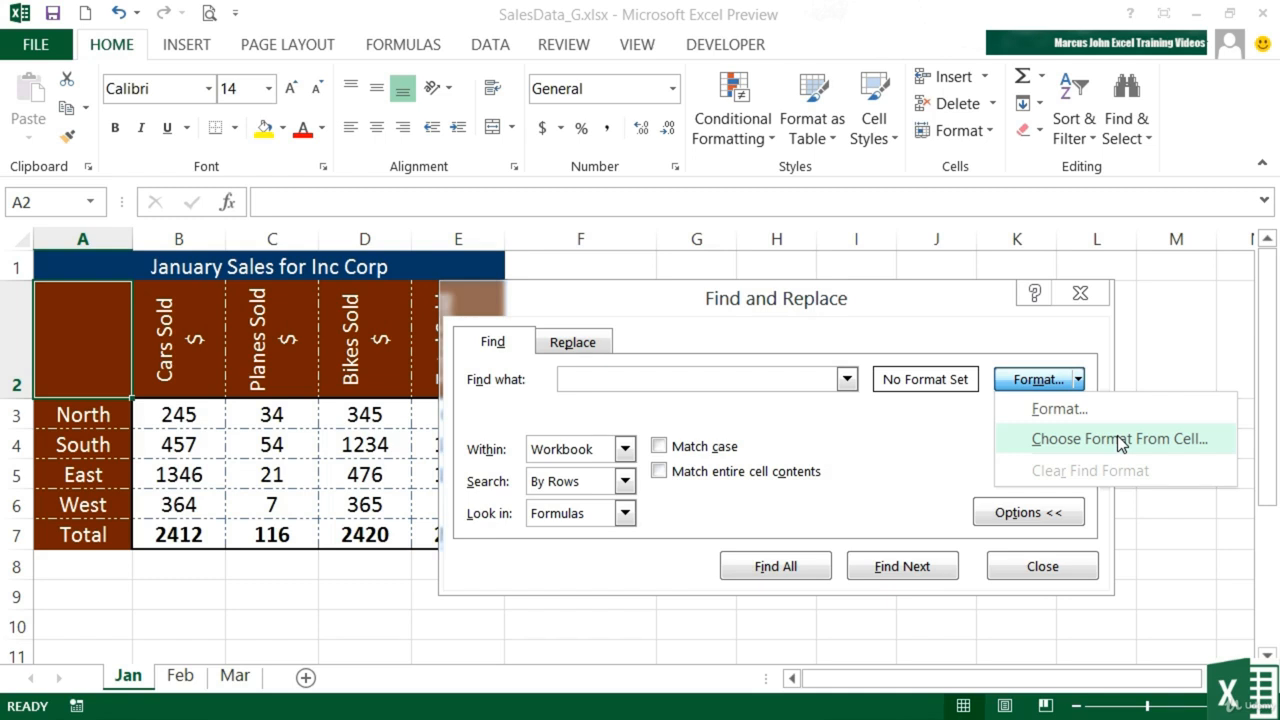
pyautogui.click(1059, 409)
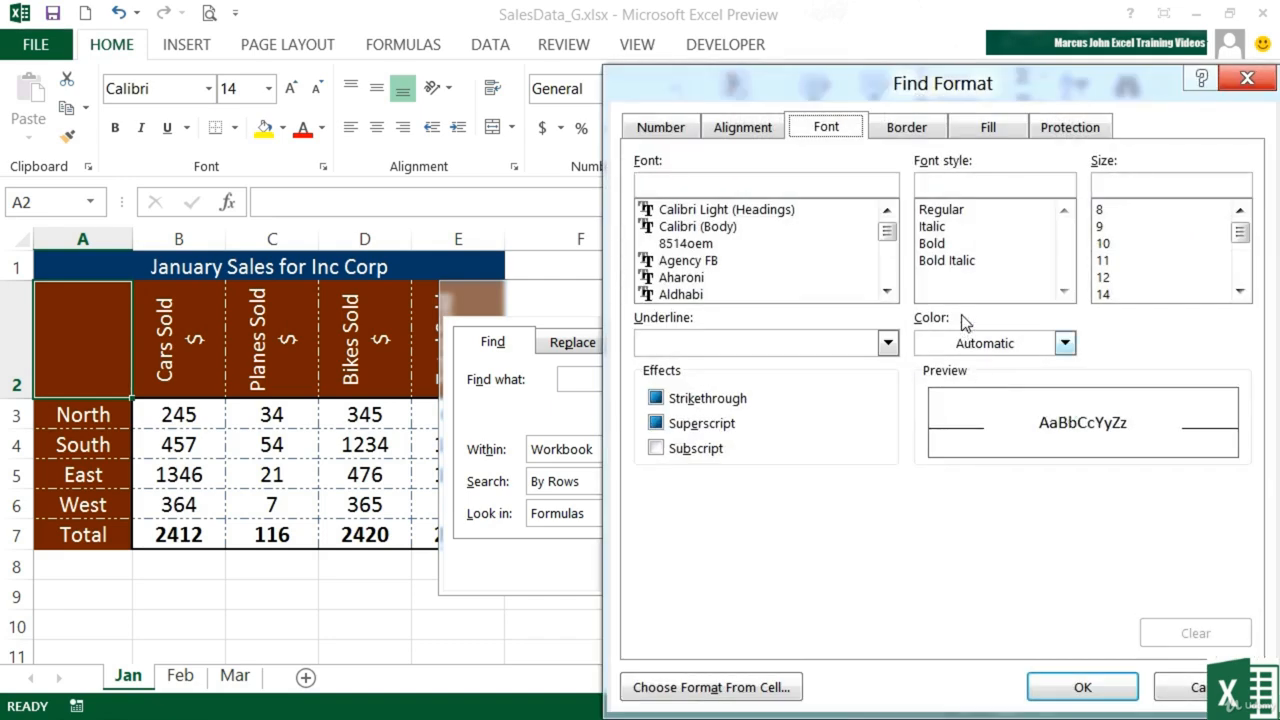
pyautogui.click(937, 245)
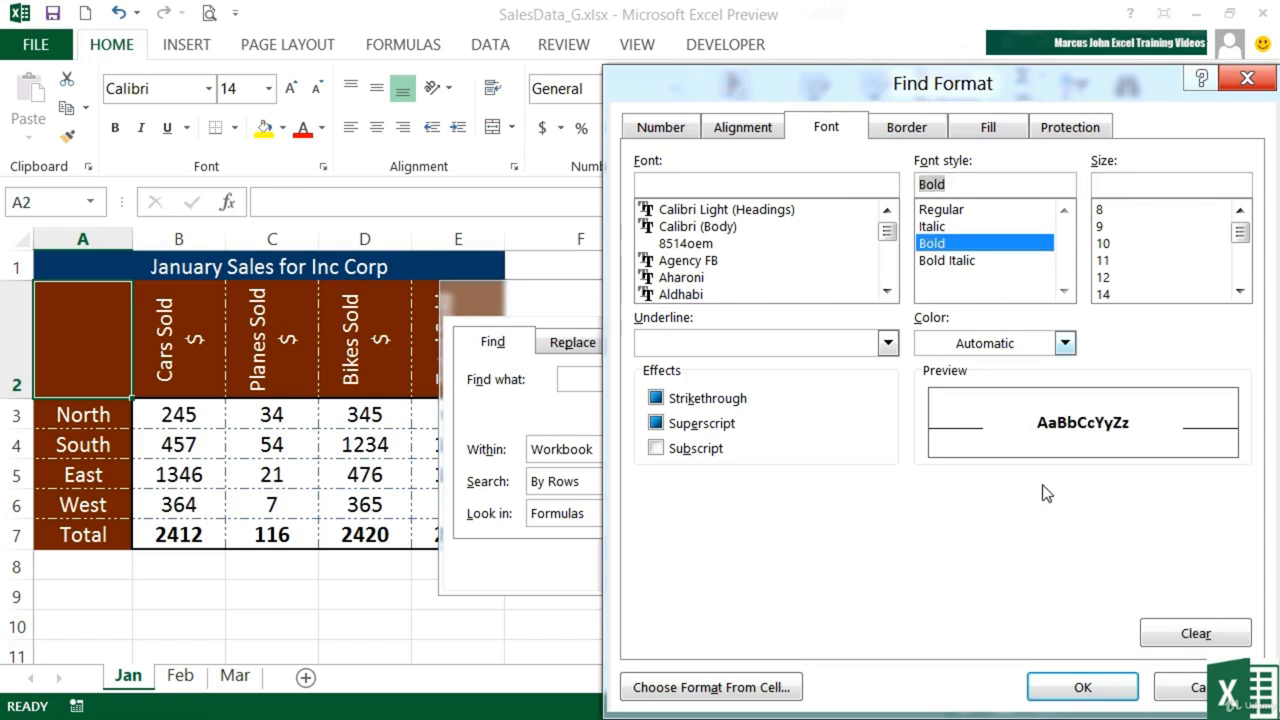
pyautogui.click(1076, 689)
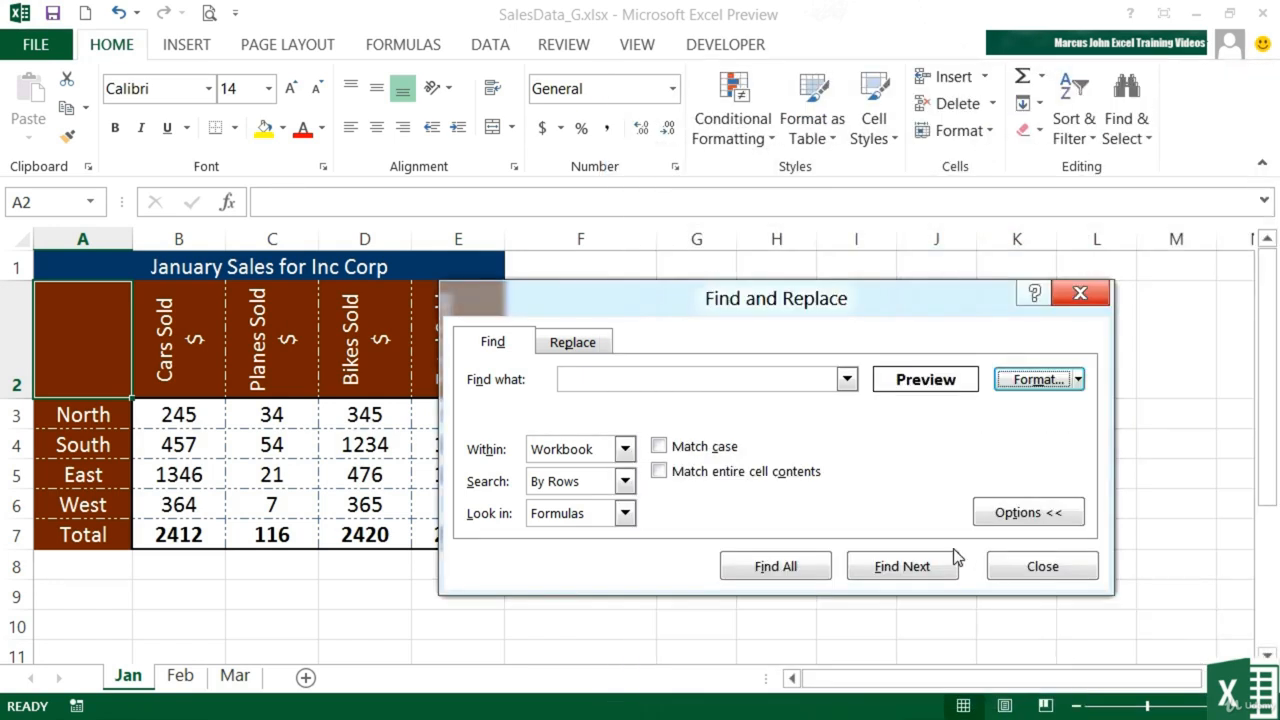
# Step through the first three bold cells on the Jan sheet with Find Next.
pyautogui.click(905, 572)
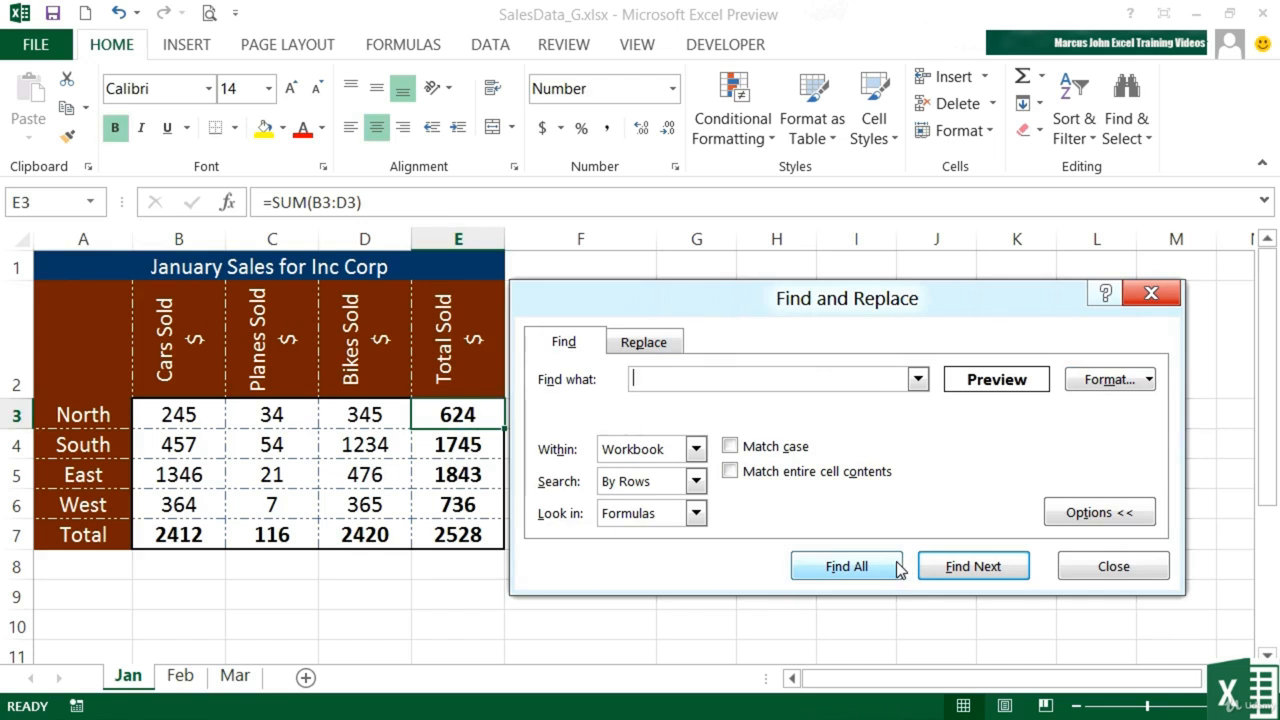
pyautogui.click(987, 573)
pyautogui.click(988, 575)
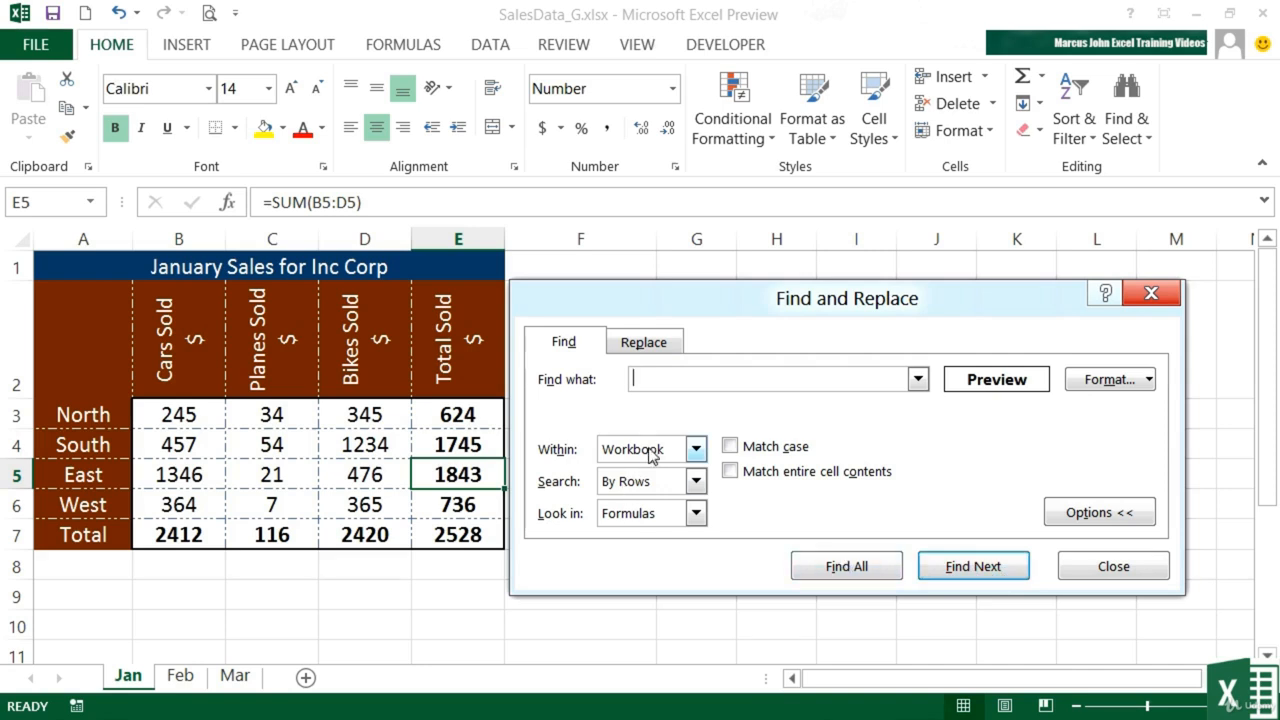
# Keep the search scope at Workbook, list every bold cell, and enlarge the dialog to show more results.
pyautogui.click(695, 450)
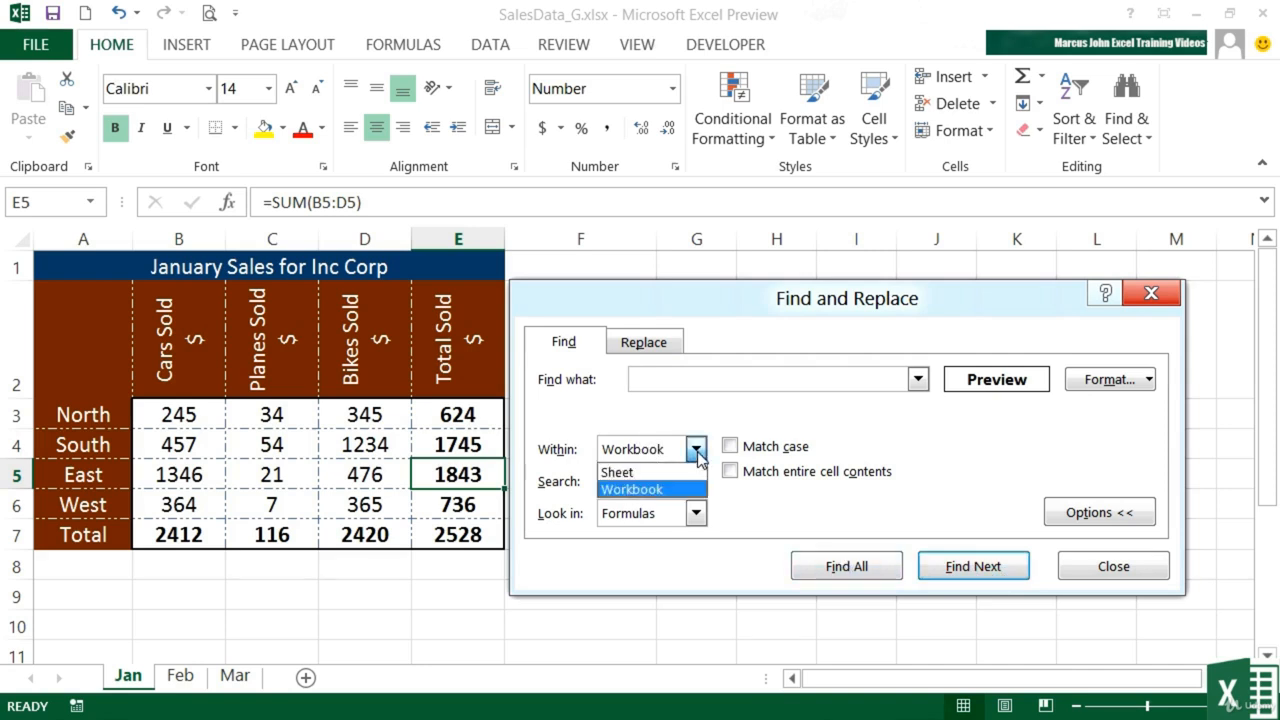
pyautogui.click(697, 455)
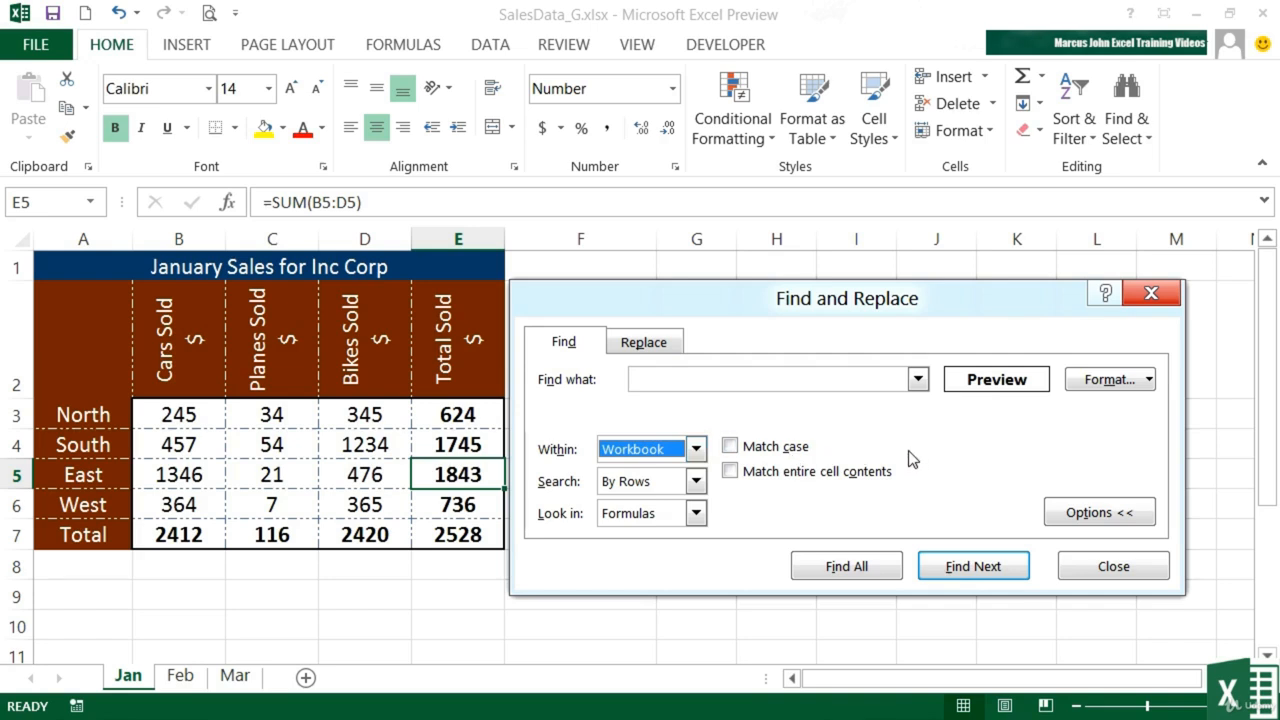
pyautogui.click(848, 567)
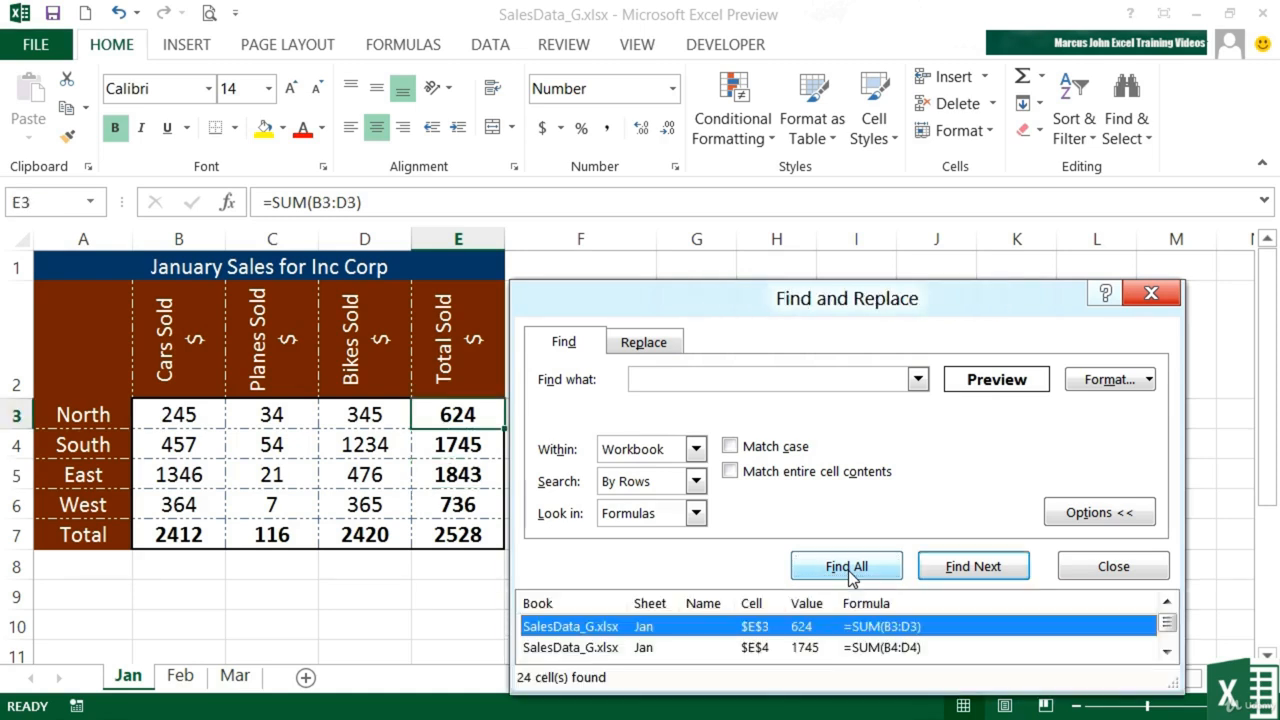
pyautogui.moveTo(848, 298); pyautogui.dragTo(816, 80)
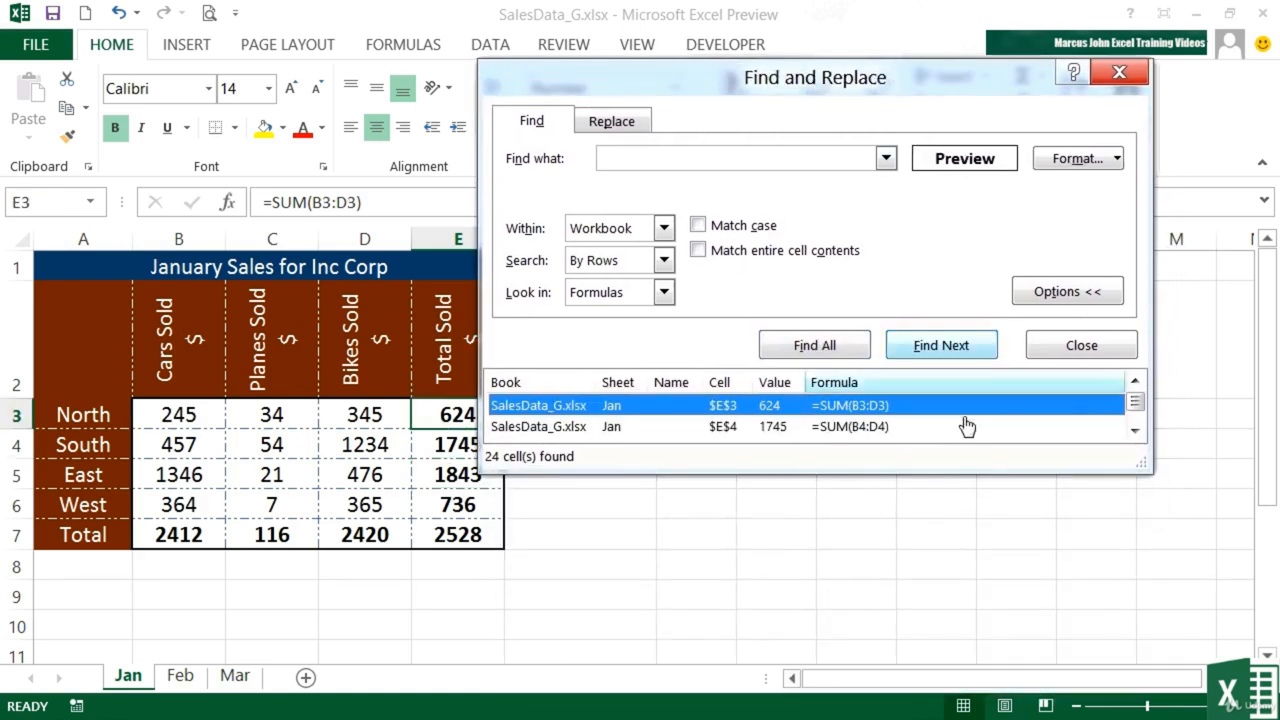
pyautogui.moveTo(955, 478); pyautogui.dragTo(950, 700)
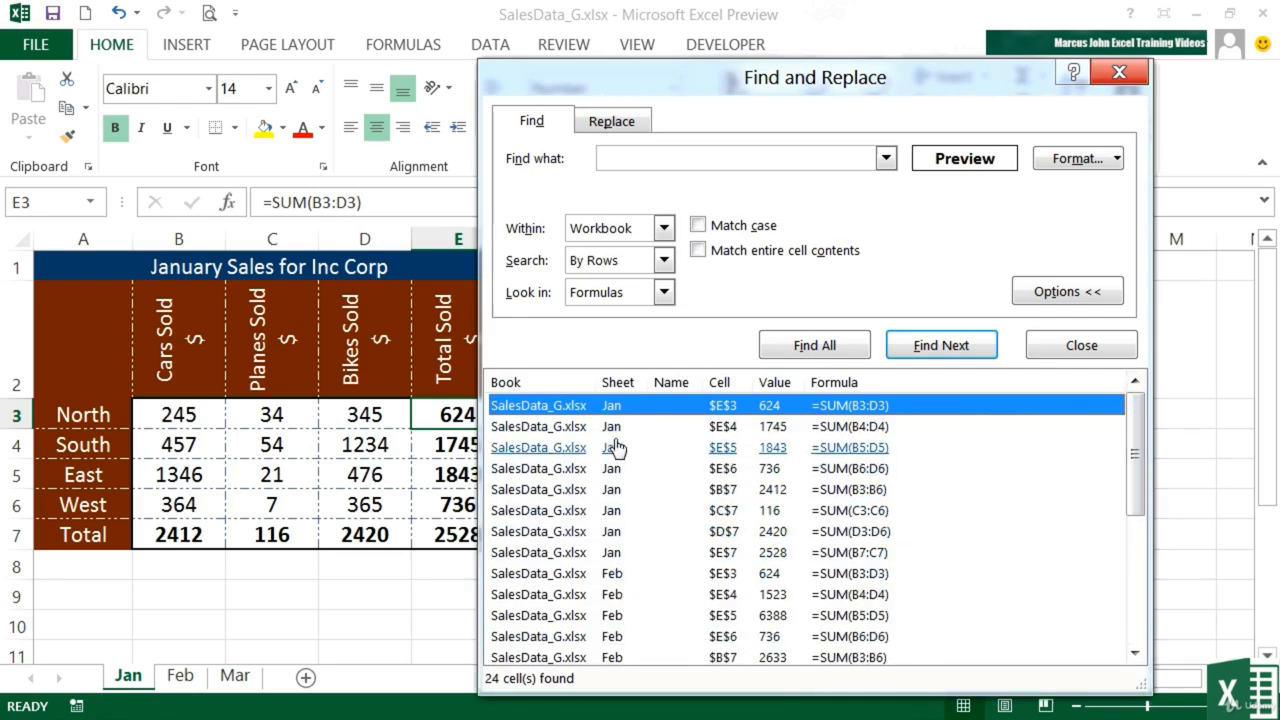
# Review the list of bold cells and go to the result for cell E4 on the Feb sheet.
pyautogui.scroll(-3, 618, 540)
pyautogui.scroll(-1, 622, 548)
pyautogui.scroll(4, 646, 600)
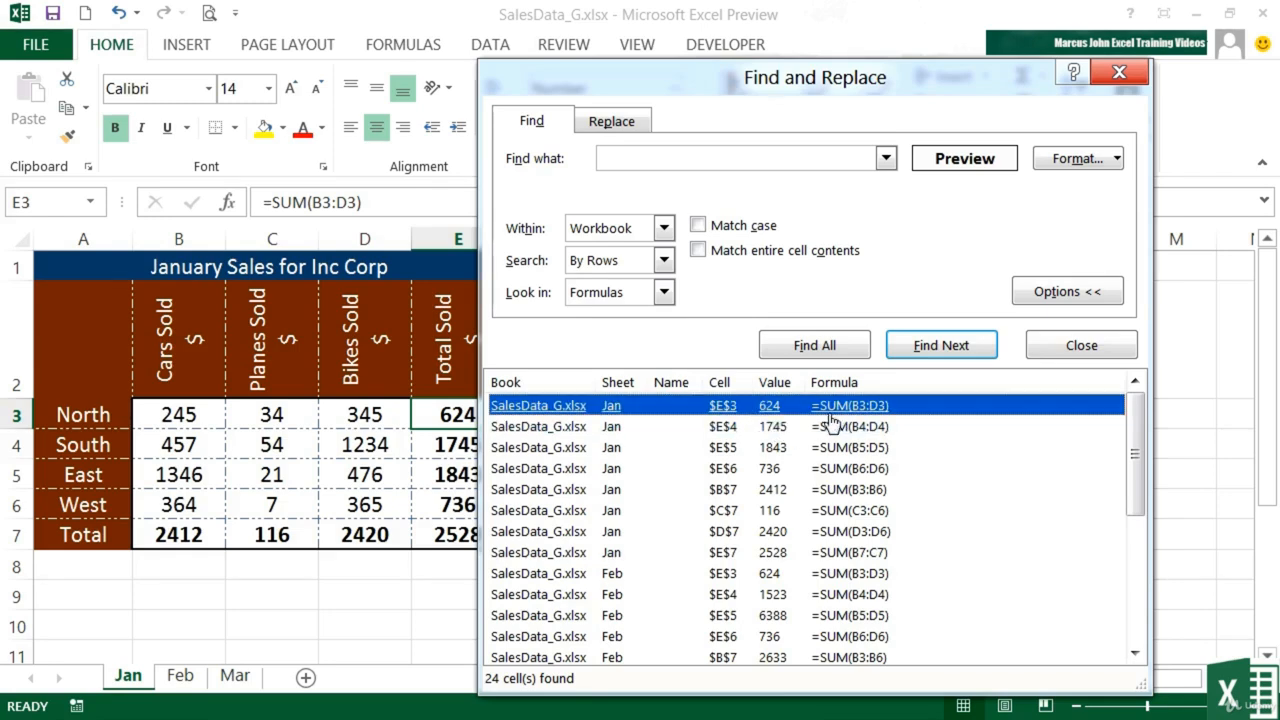
pyautogui.scroll(-1, 643, 545)
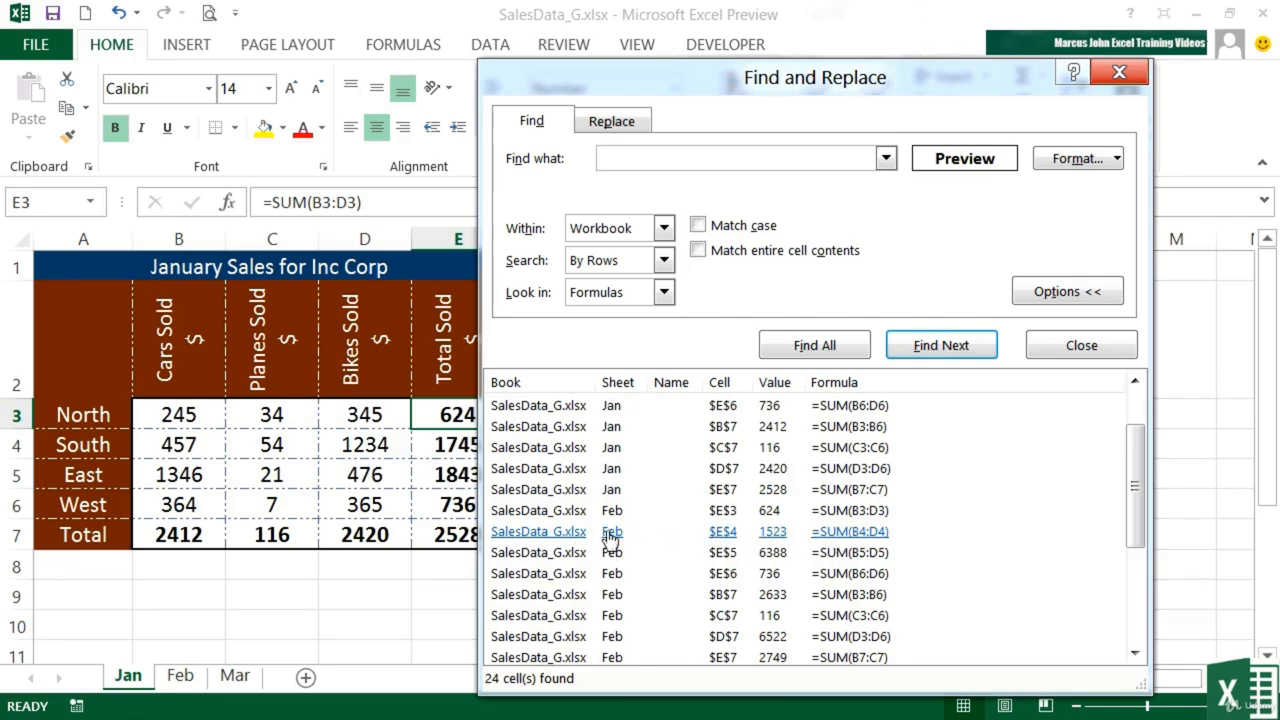
pyautogui.click(541, 536)
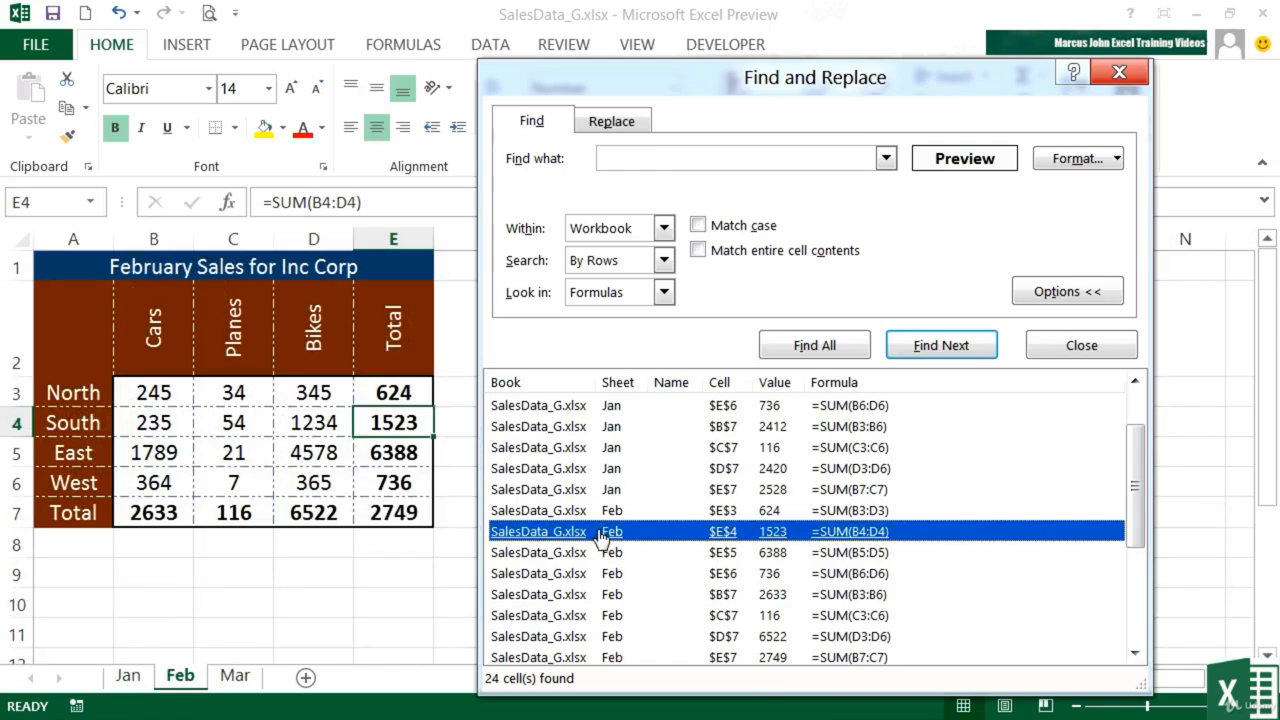
pyautogui.scroll(1, 600, 535)
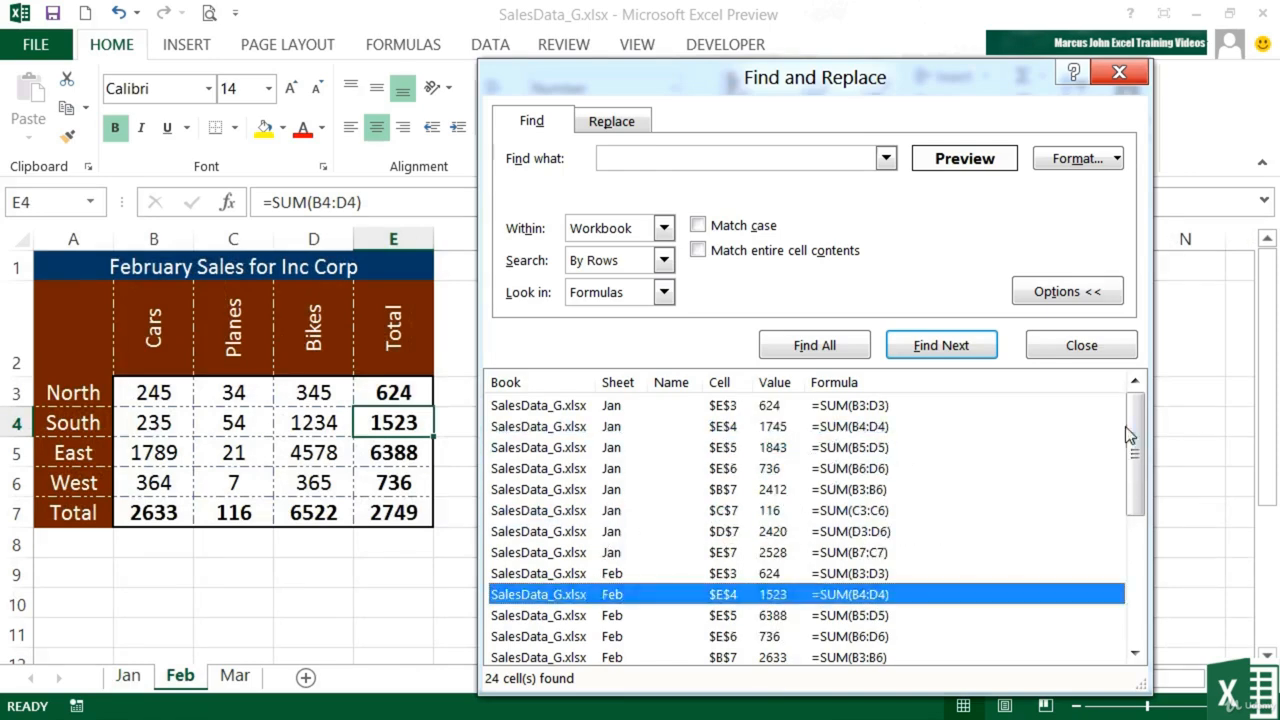
# Clear the bold search format and set the search format to white font color.
pyautogui.click(1116, 160)
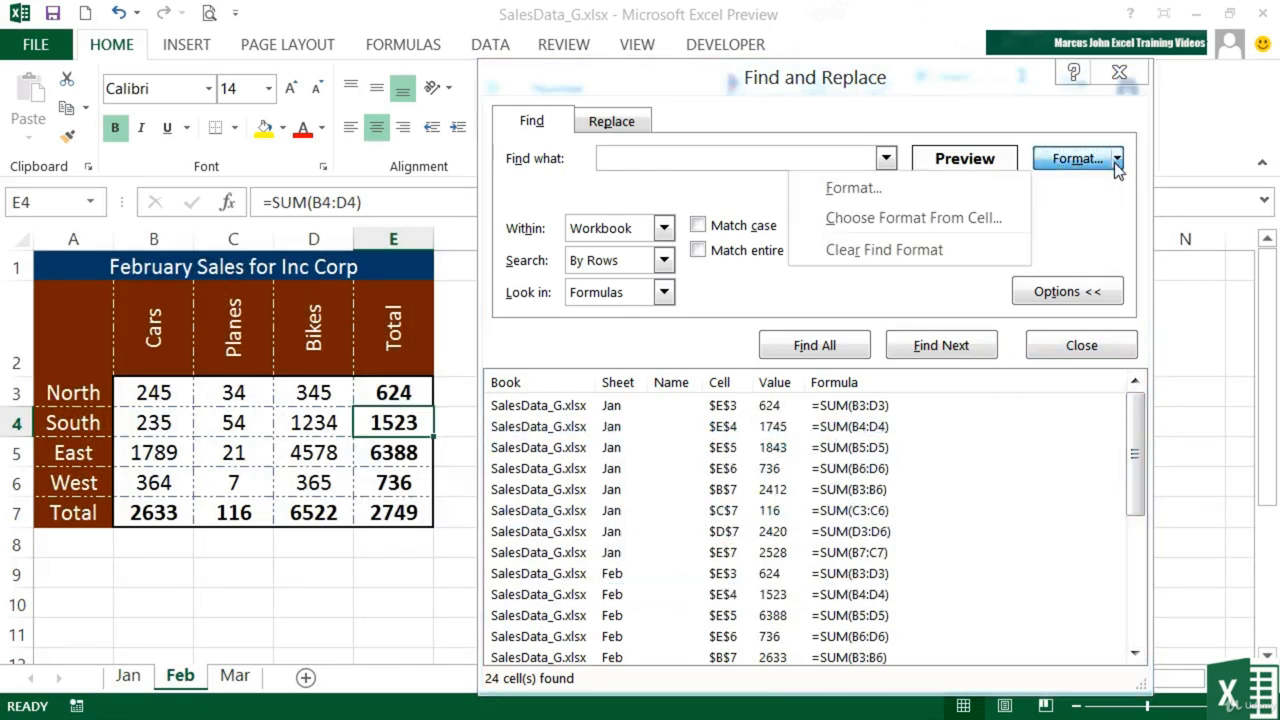
pyautogui.click(895, 251)
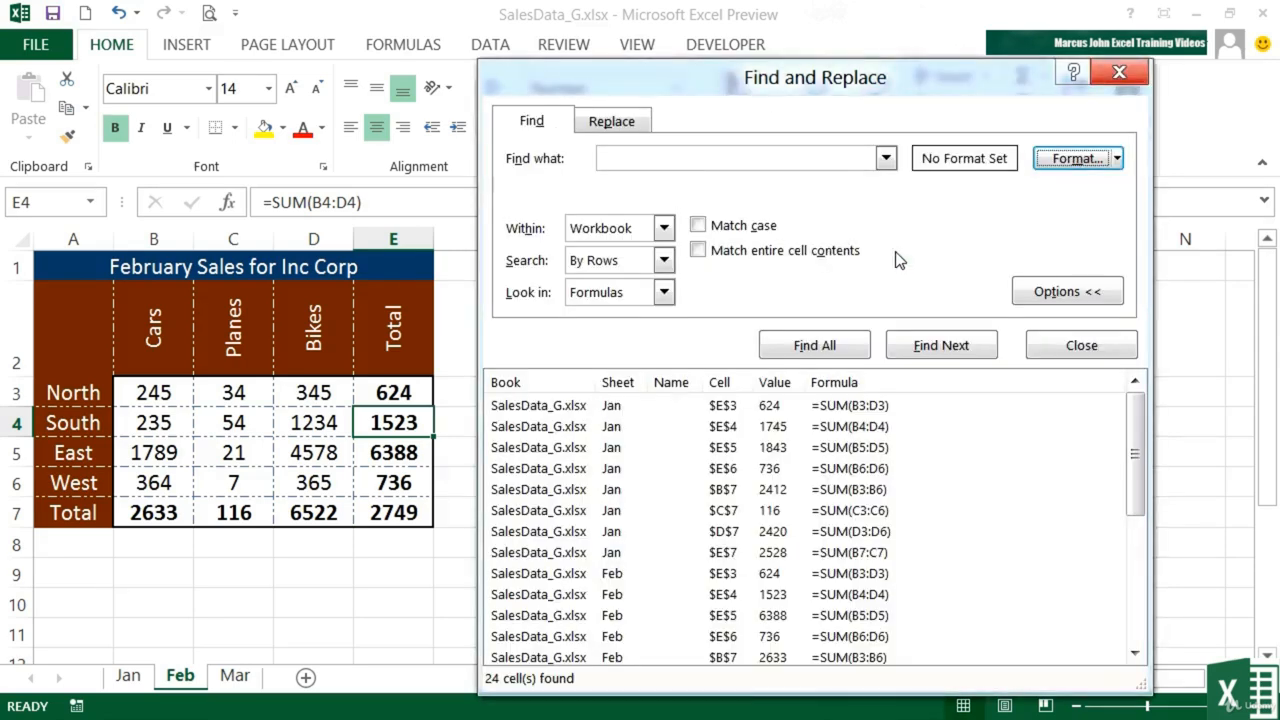
pyautogui.click(1118, 160)
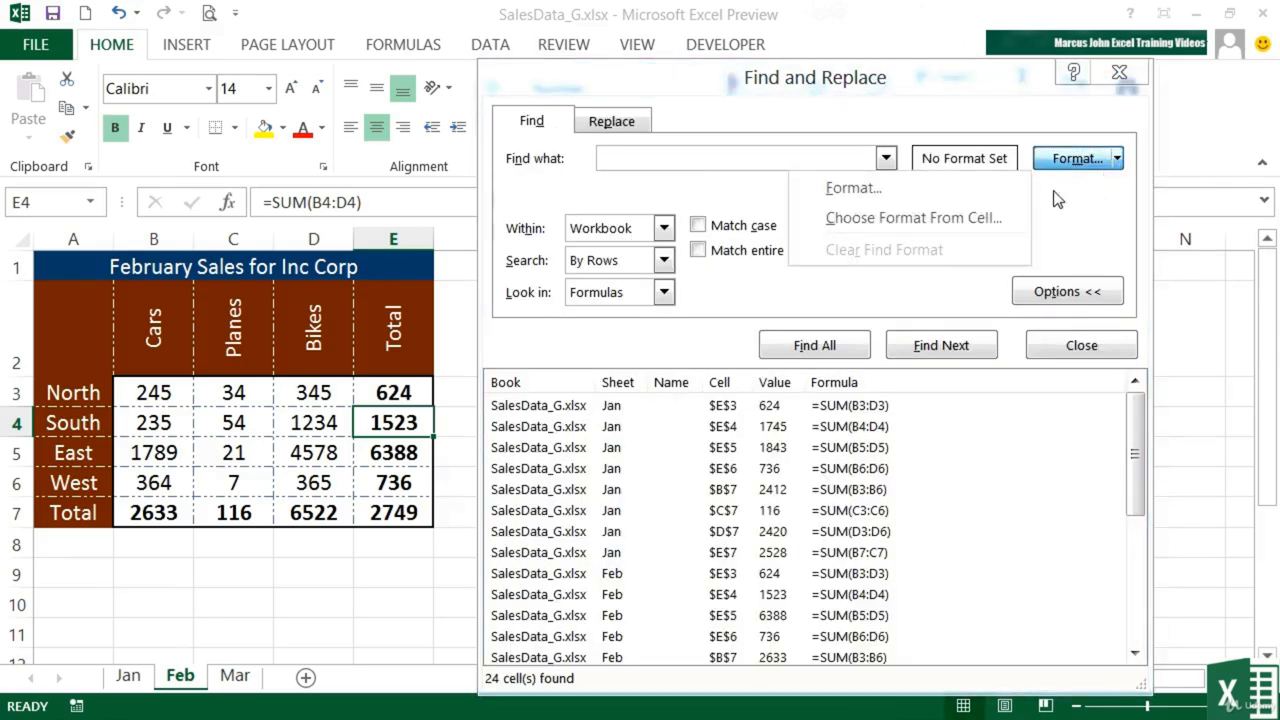
pyautogui.click(982, 190)
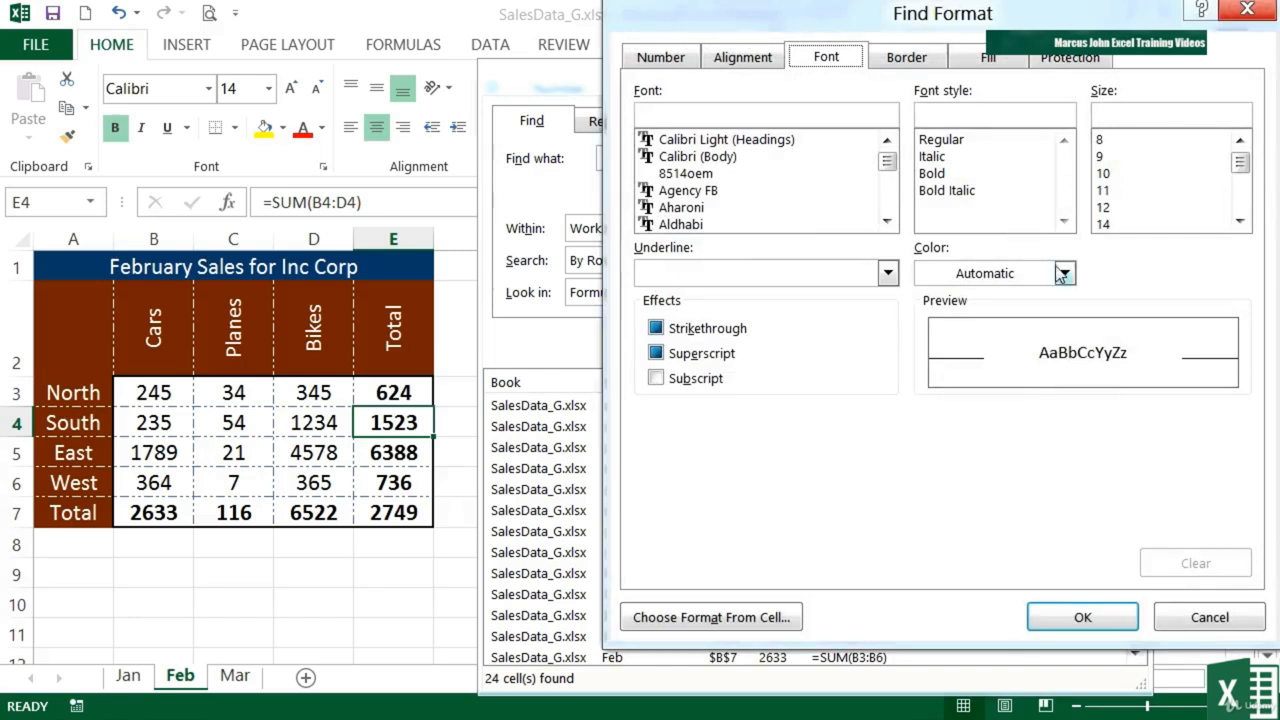
pyautogui.click(1065, 274)
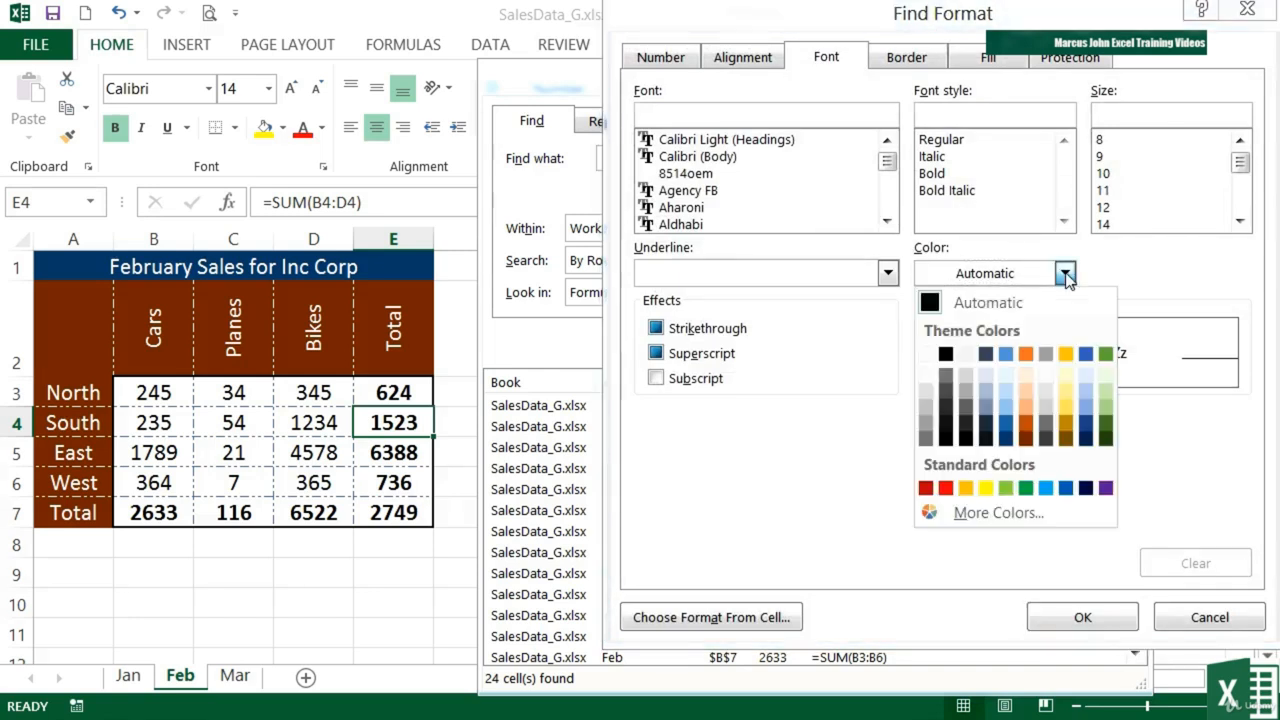
pyautogui.click(928, 367)
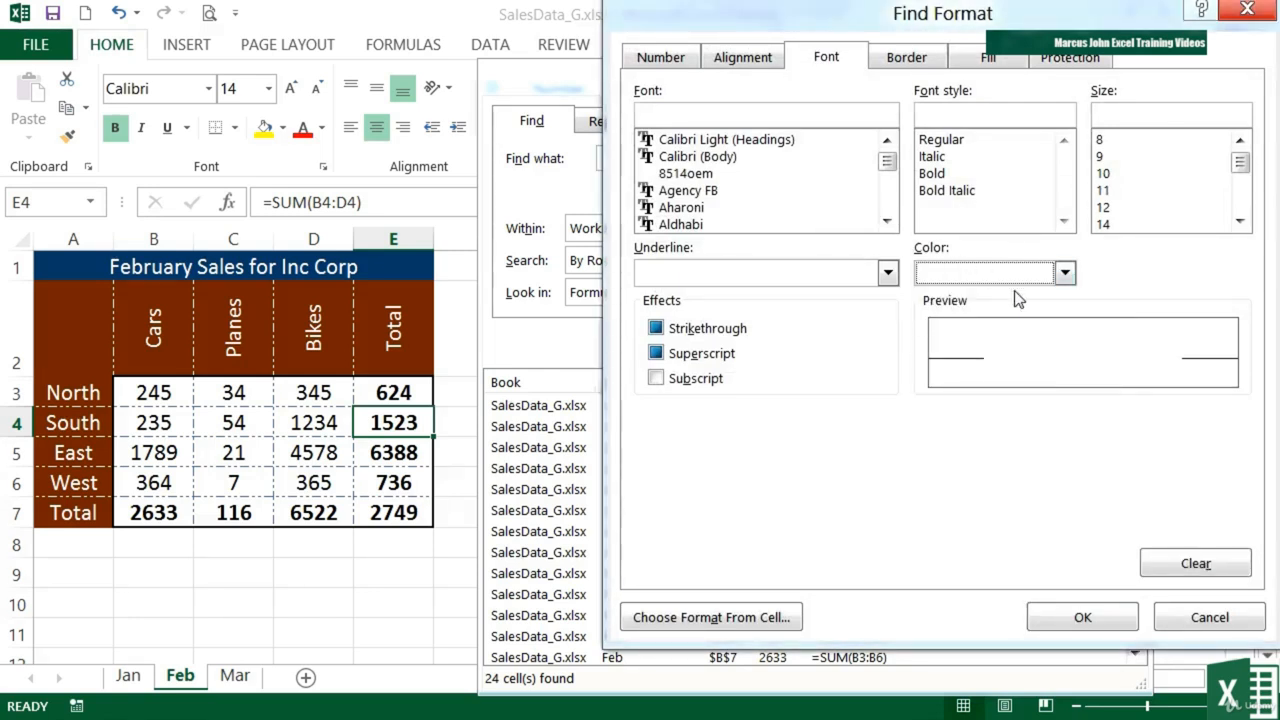
pyautogui.click(1100, 620)
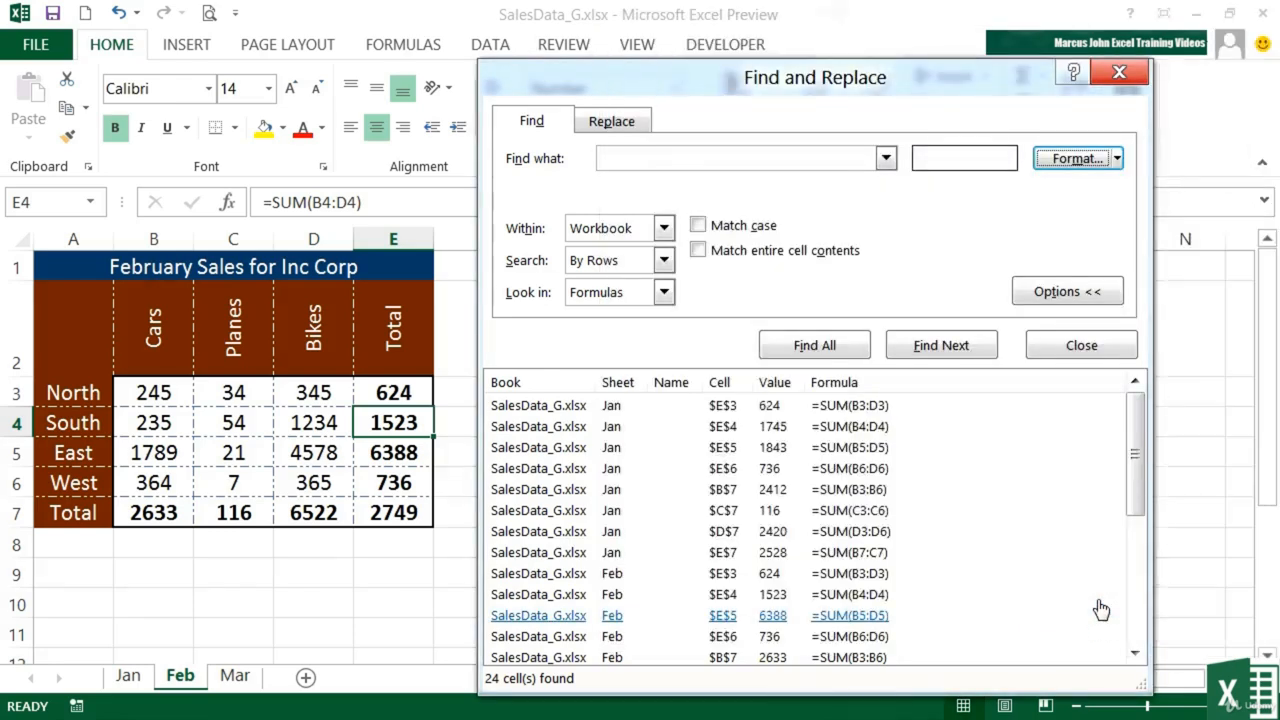
# List all cells with white text across the workbook, review them, and go to cell A1 on the Feb sheet.
pyautogui.click(819, 350)
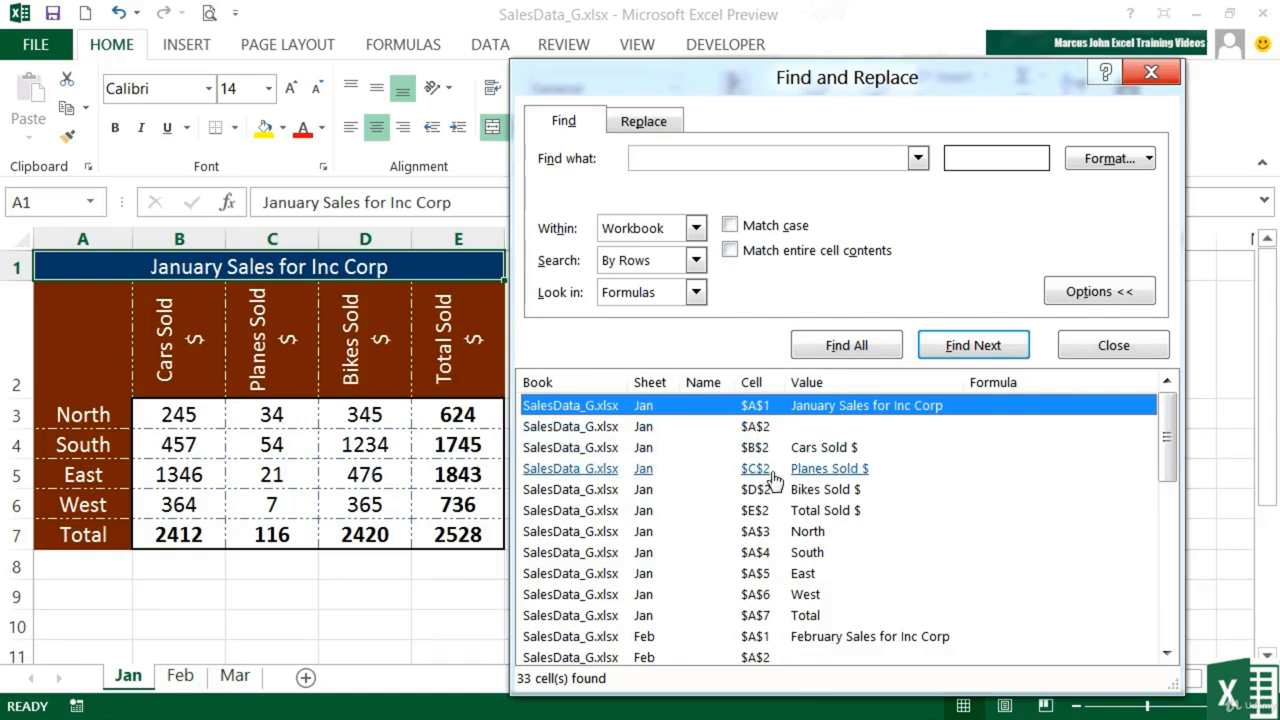
pyautogui.scroll(-6, 772, 480)
pyautogui.scroll(-1, 772, 480)
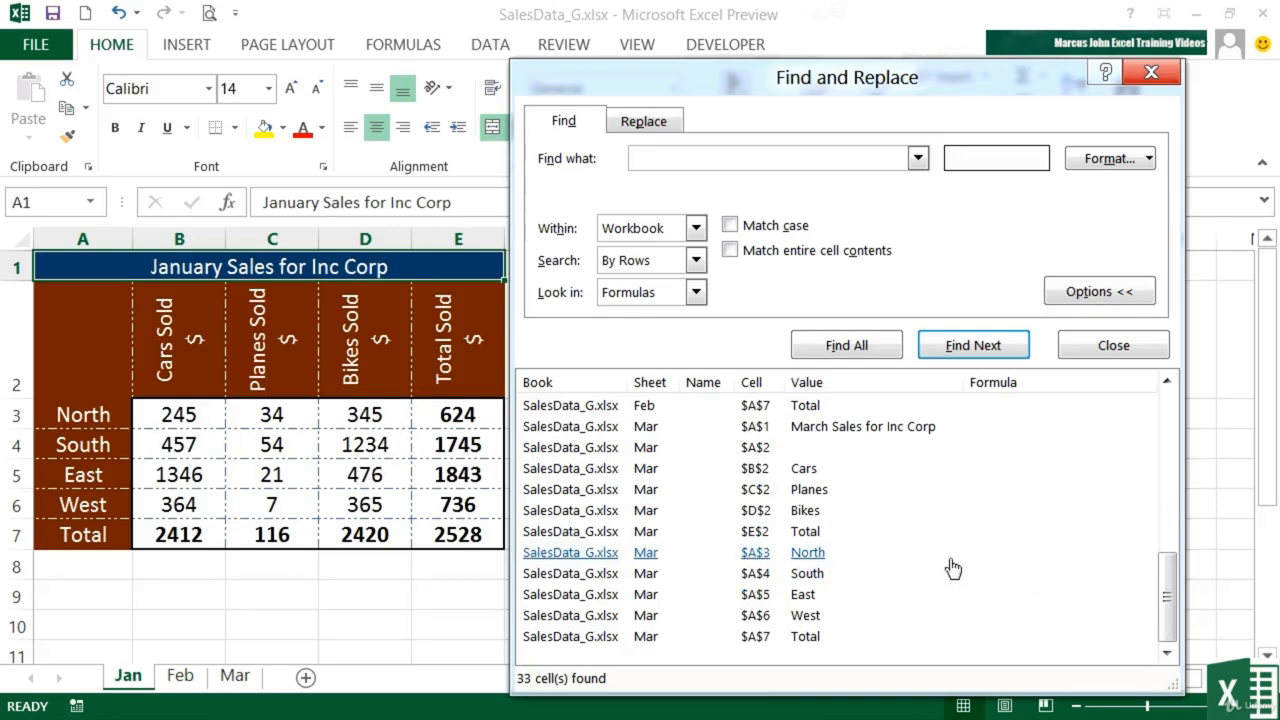
pyautogui.scroll(2, 820, 577)
pyautogui.scroll(5, 820, 577)
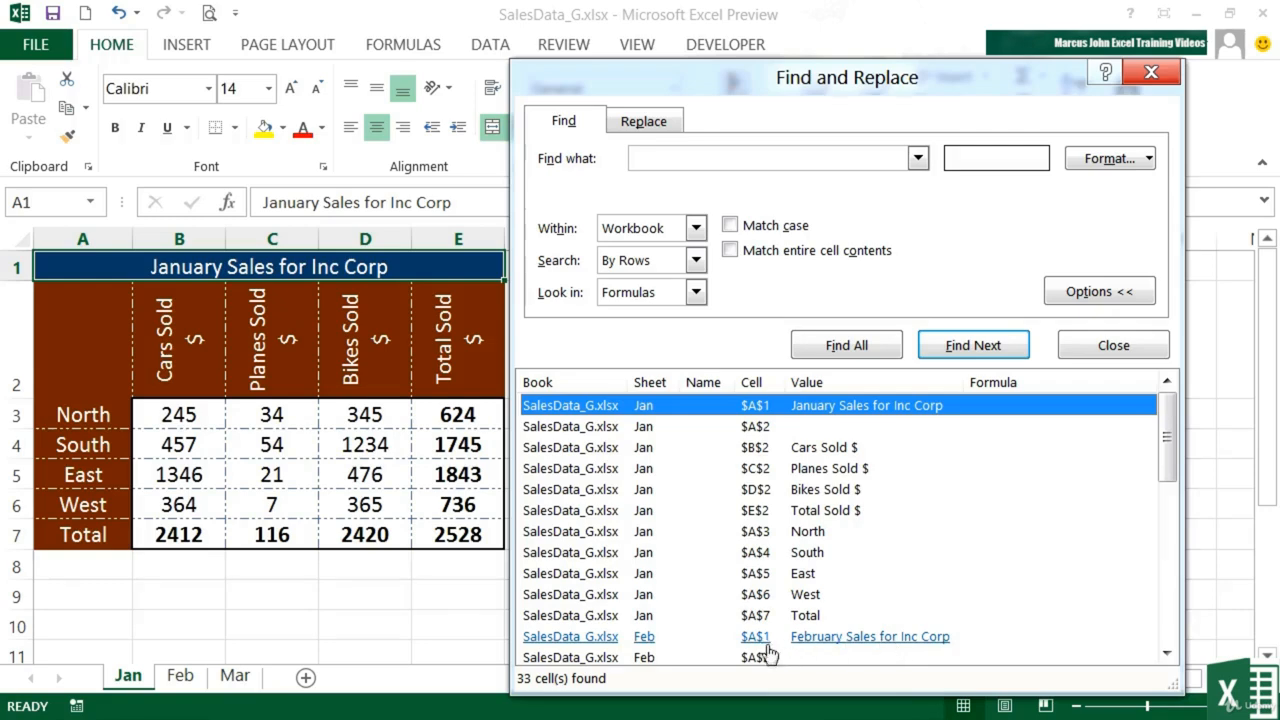
pyautogui.click(829, 642)
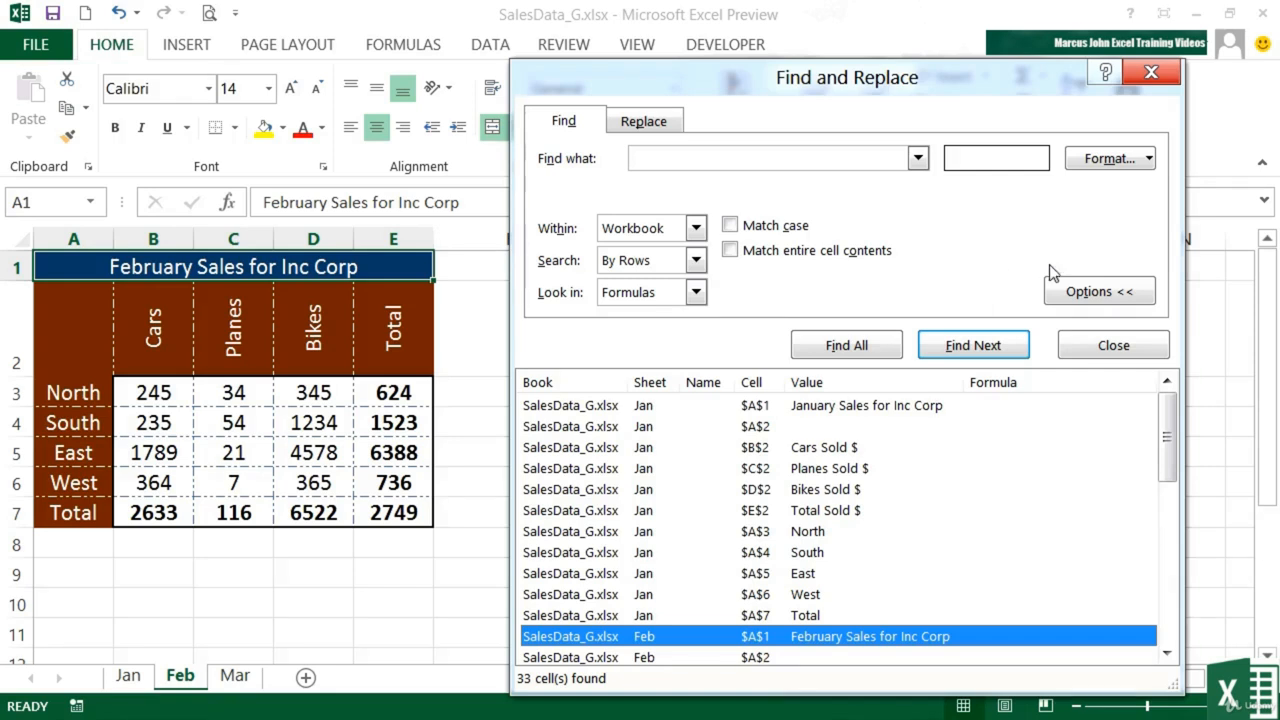
# Clear the white font search format and close the Find and Replace dialog.
pyautogui.click(1150, 160)
pyautogui.click(988, 252)
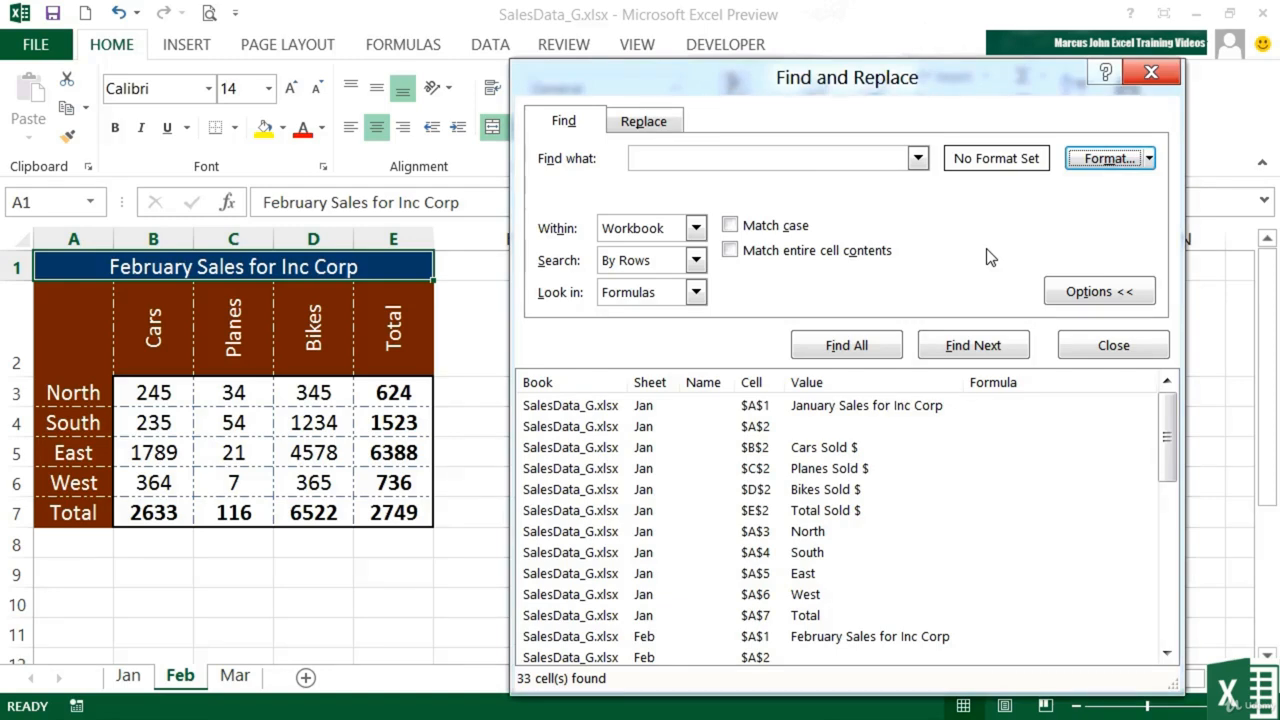
pyautogui.click(1093, 350)
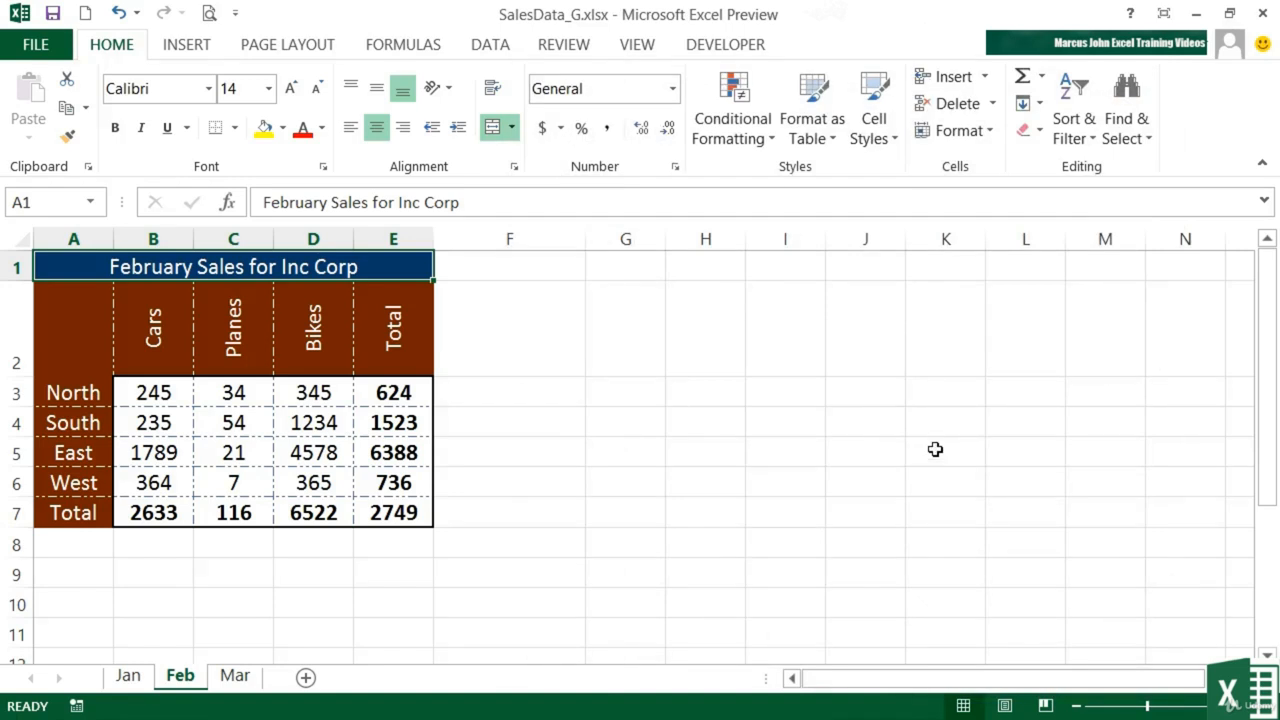
# Open Find and Replace for replacing and set the format to find to bold font style.
pyautogui.click(1142, 177)
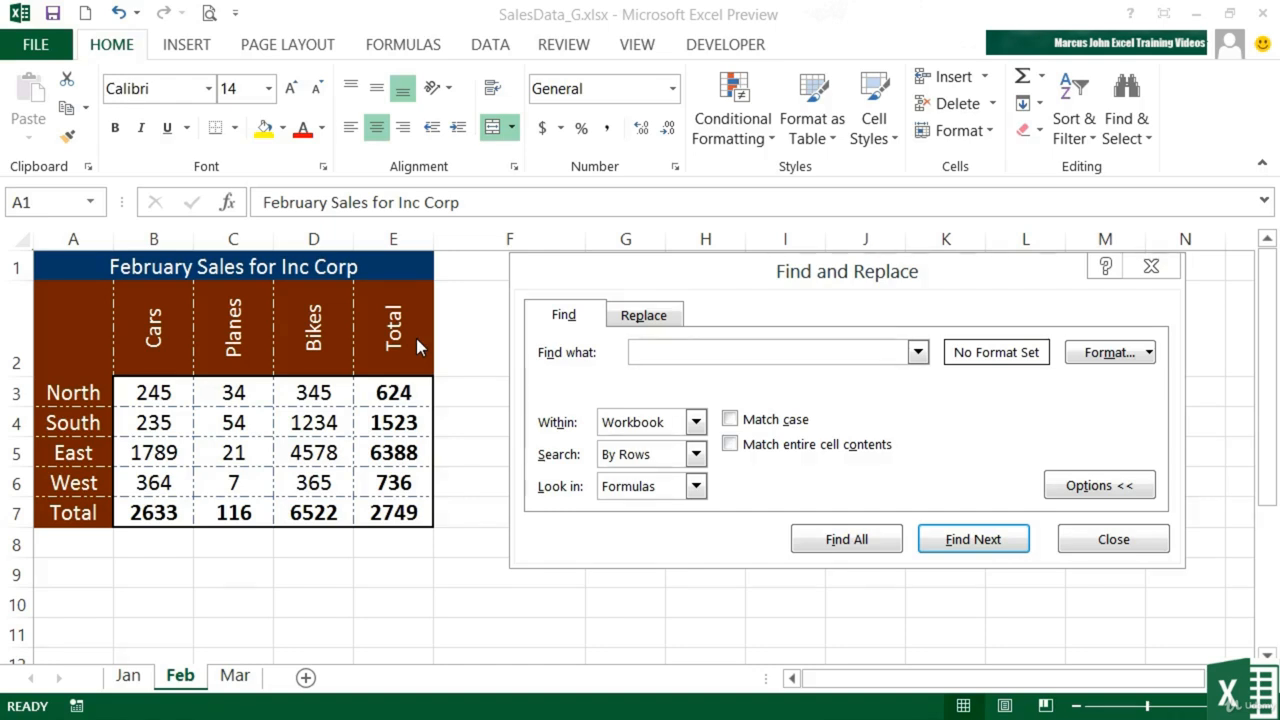
pyautogui.click(642, 318)
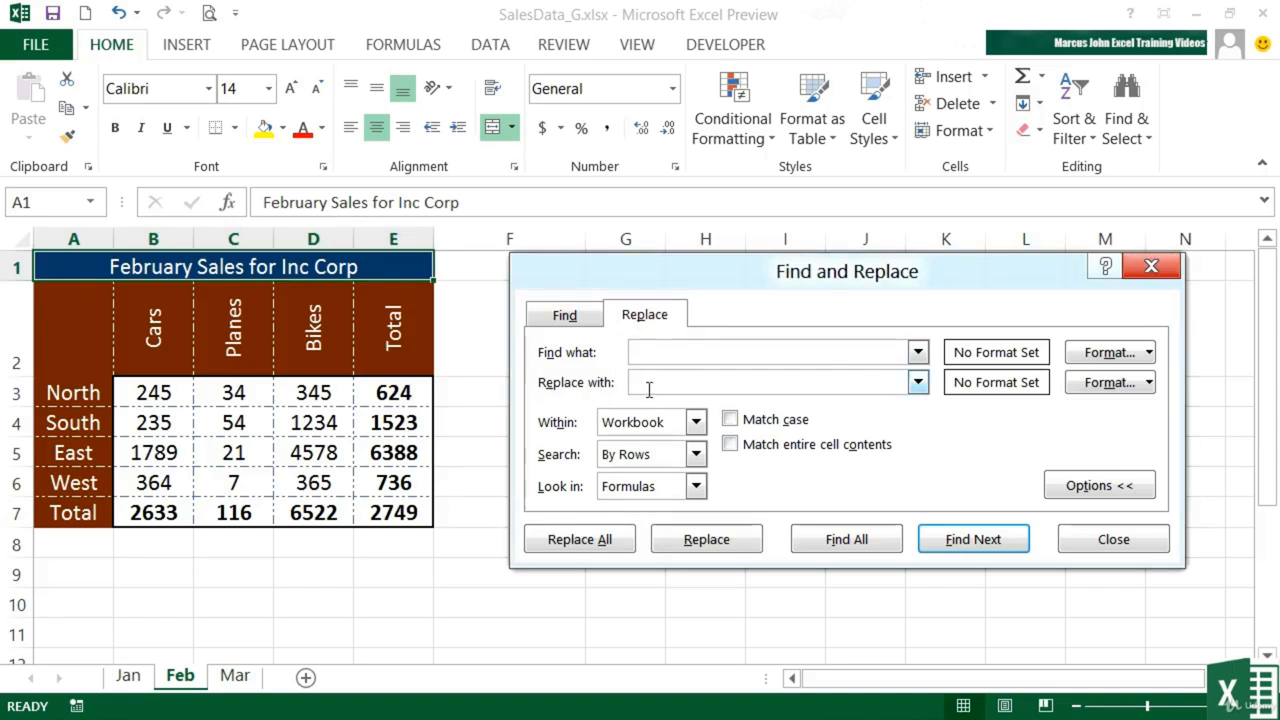
pyautogui.click(1148, 355)
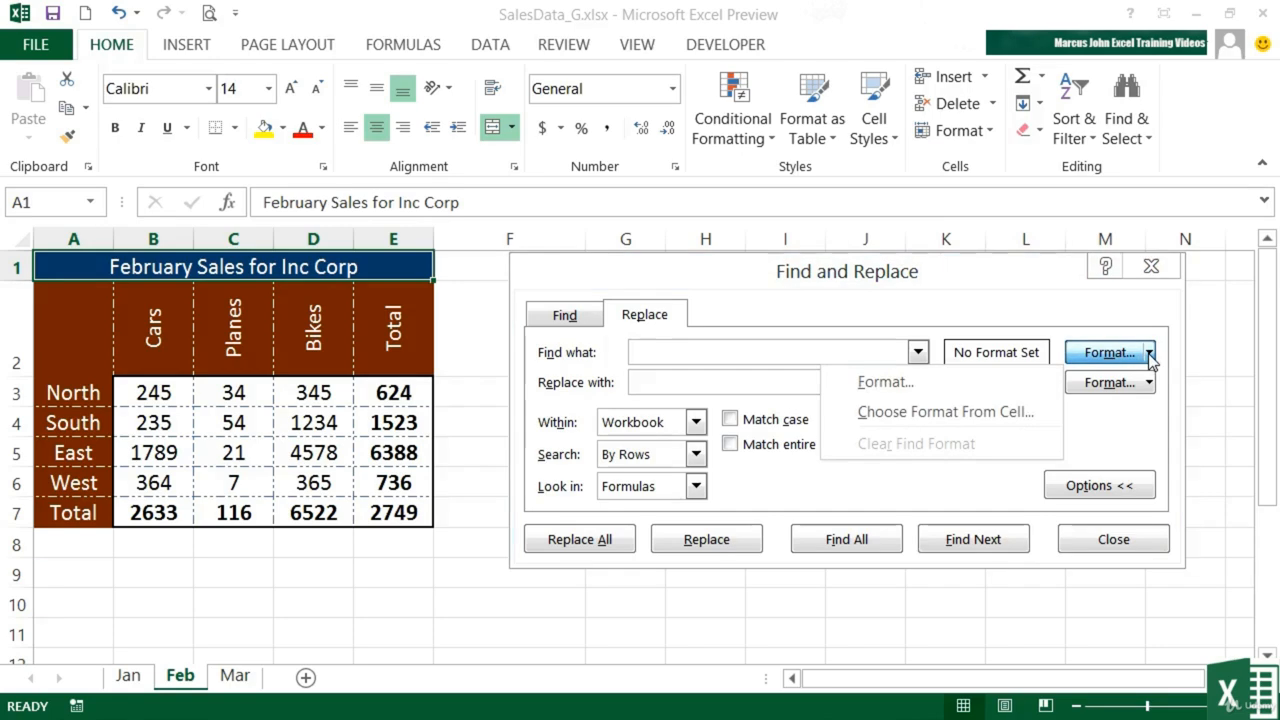
pyautogui.click(968, 390)
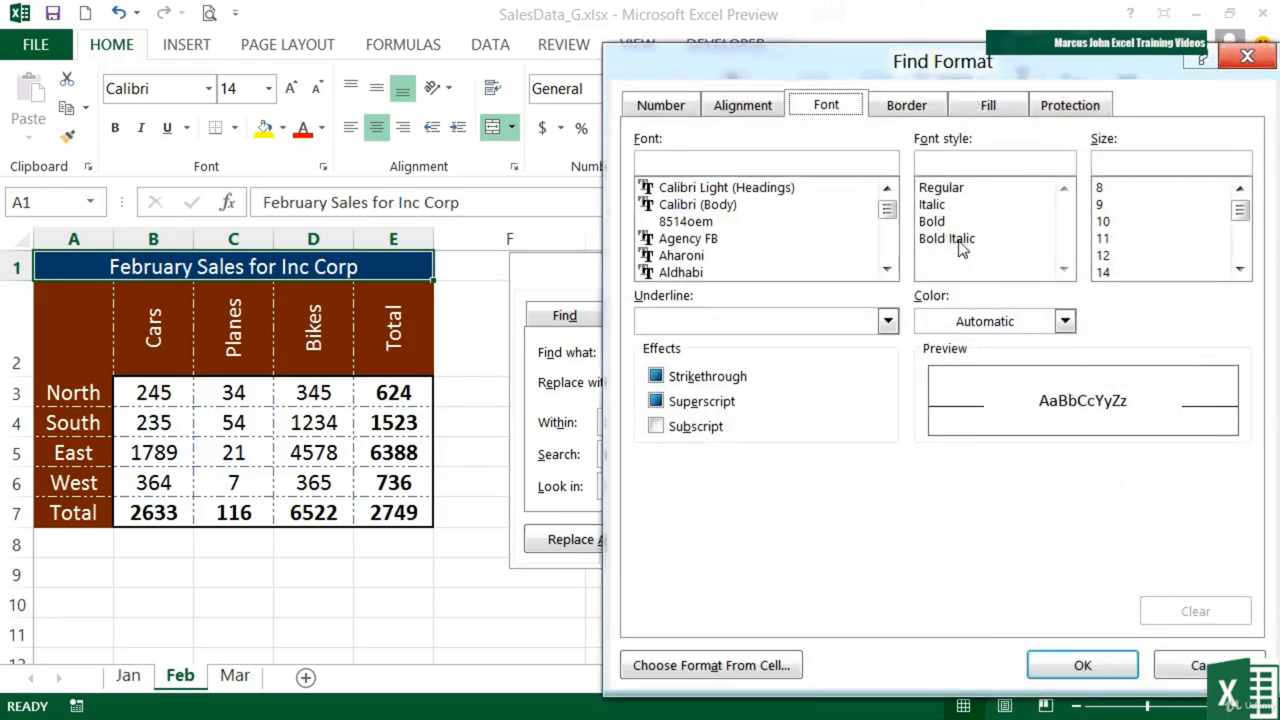
pyautogui.click(953, 222)
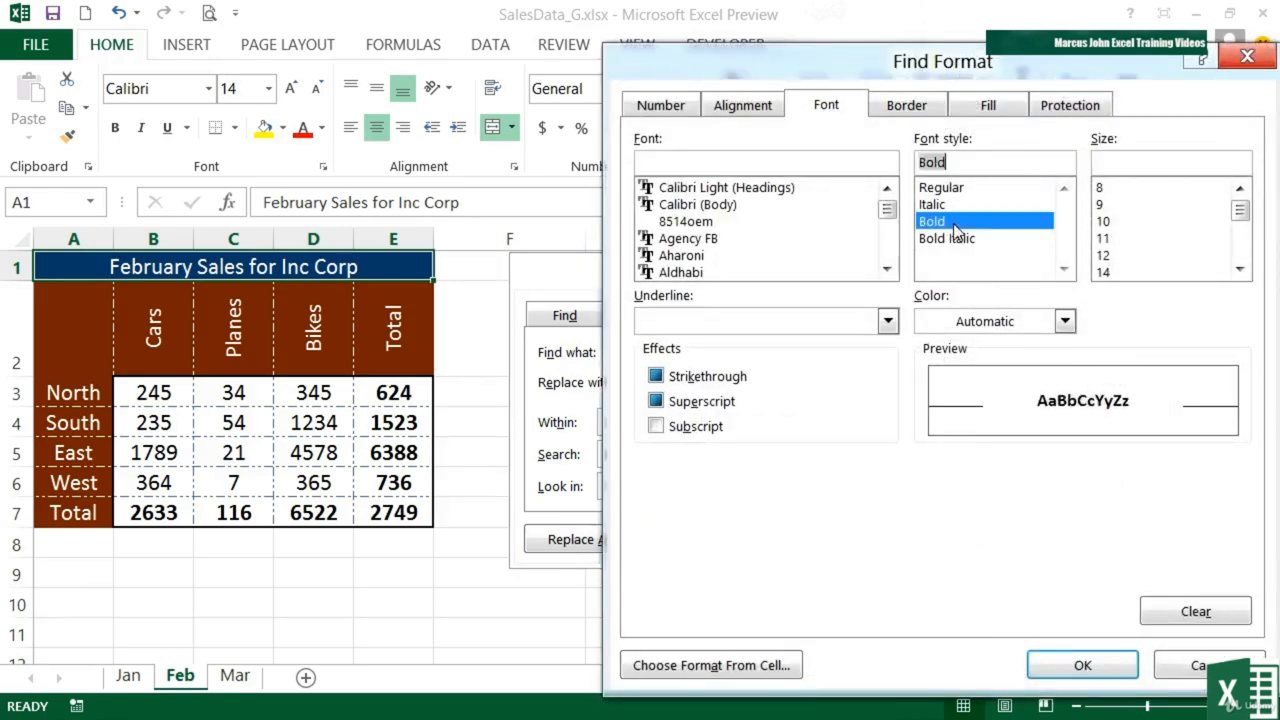
pyautogui.click(1086, 663)
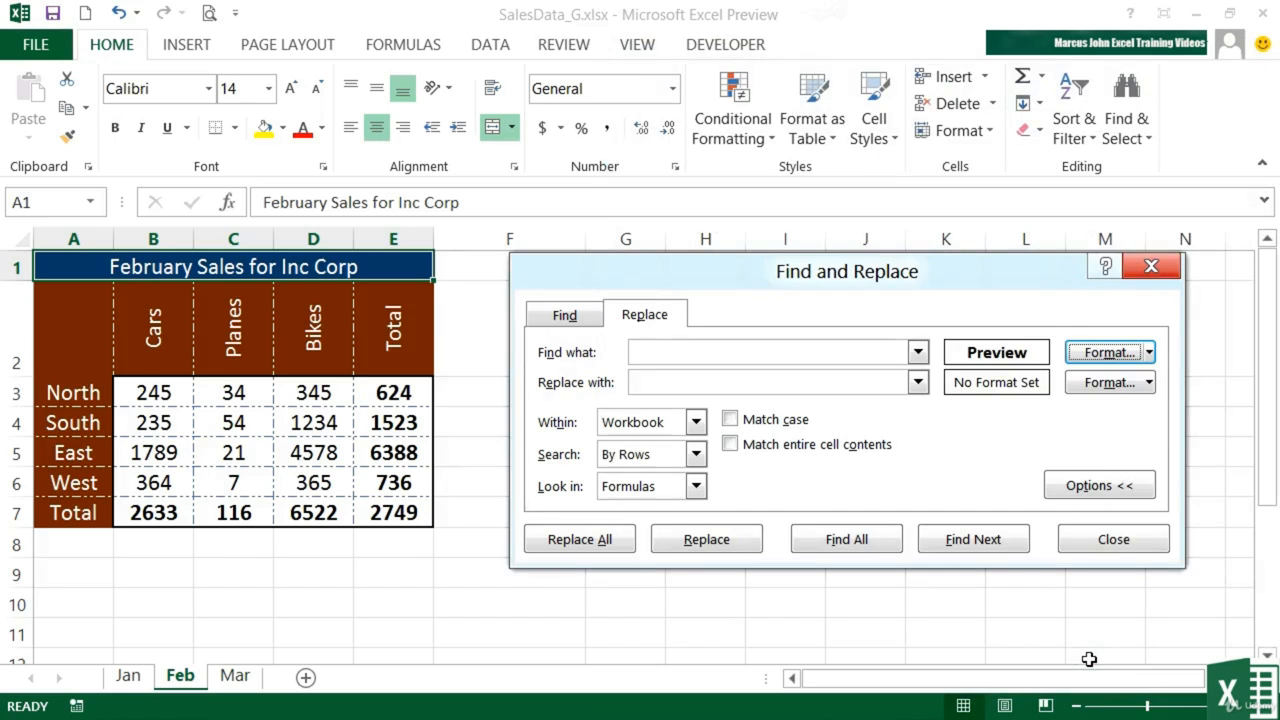
# Set the replacement format to italic font style.
pyautogui.click(1150, 384)
pyautogui.click(1009, 414)
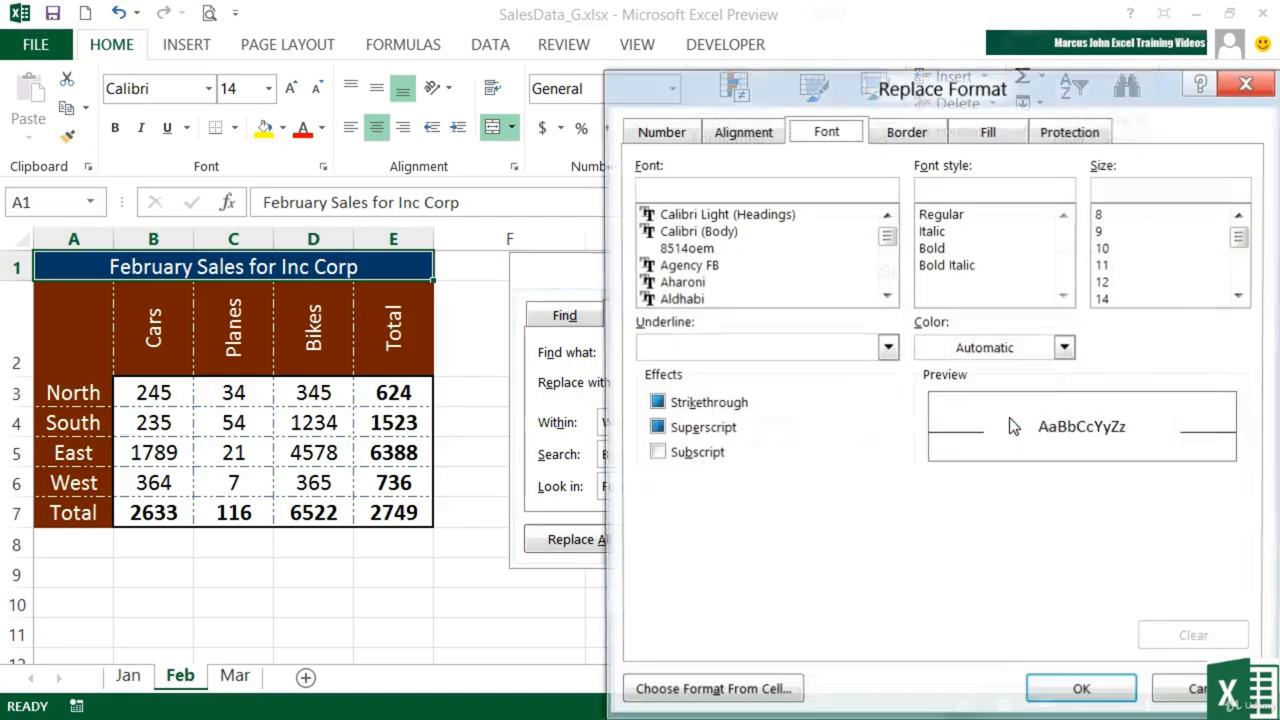
pyautogui.click(950, 231)
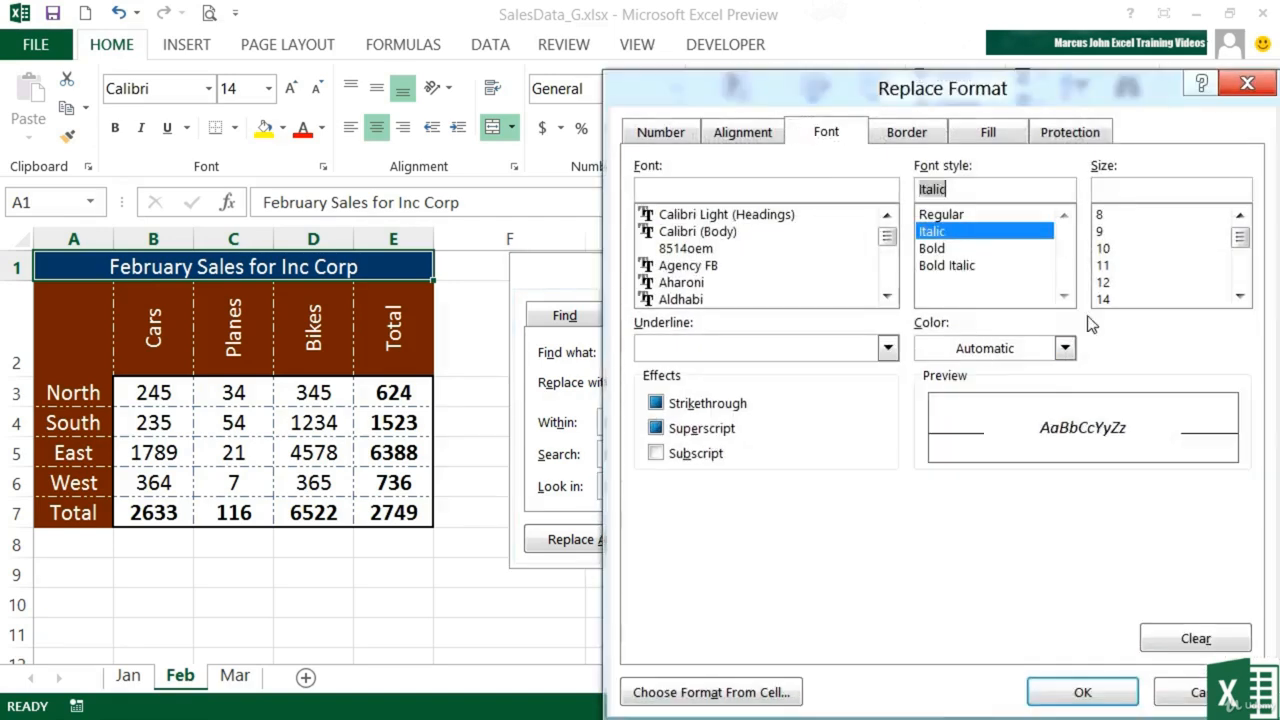
pyautogui.click(1084, 693)
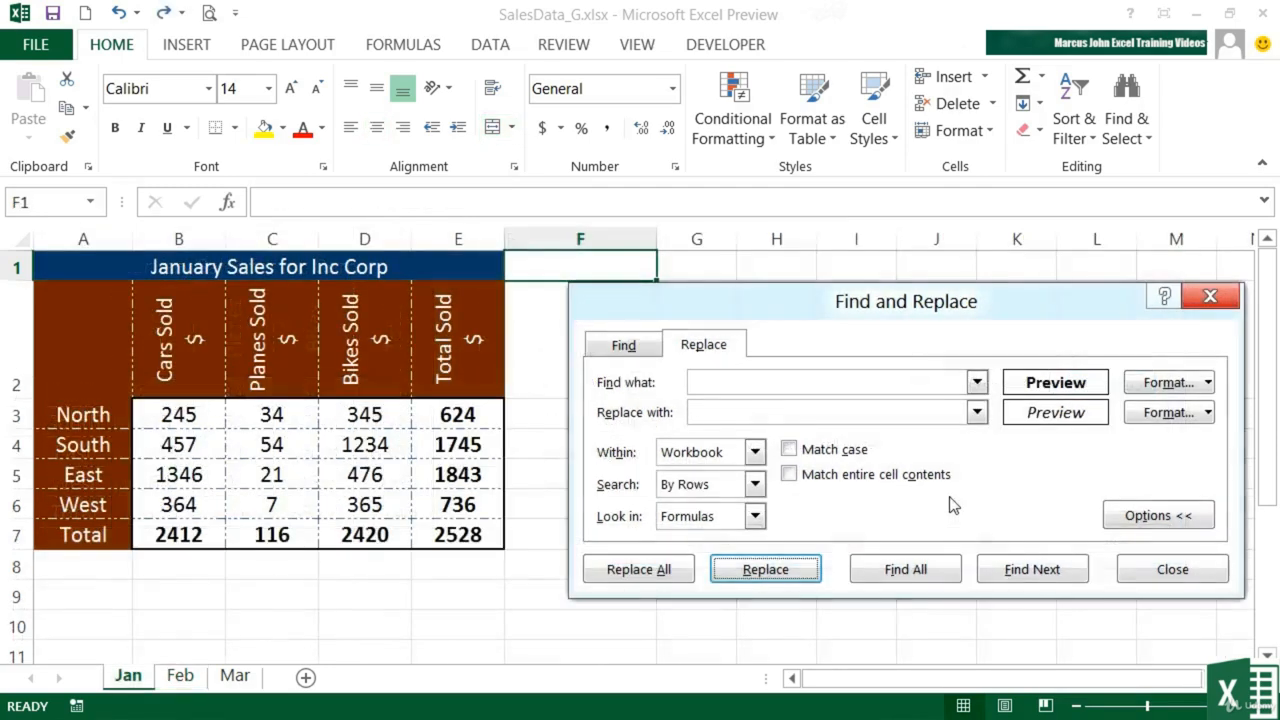
# Replace bold with italic individually in cells E3 and E4 of the Jan sheet, and in all remaining bold cells across the workbook.
pyautogui.click(1025, 572)
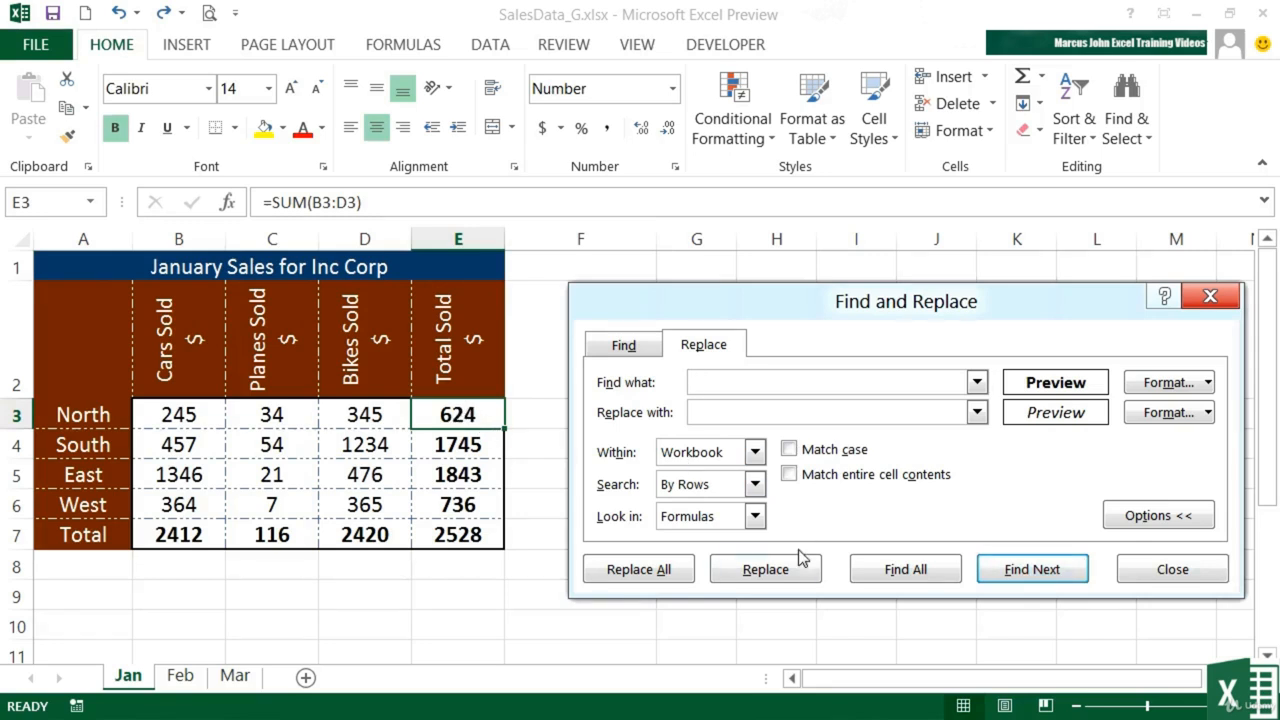
pyautogui.click(777, 570)
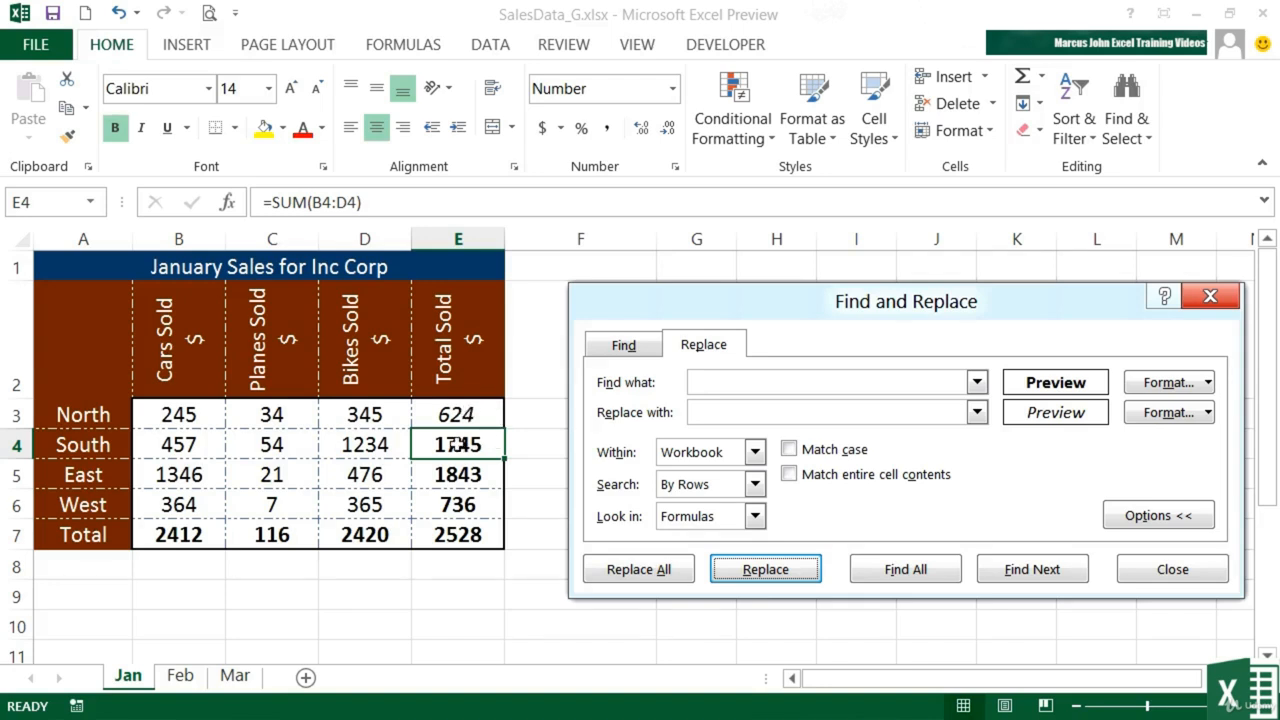
pyautogui.click(770, 571)
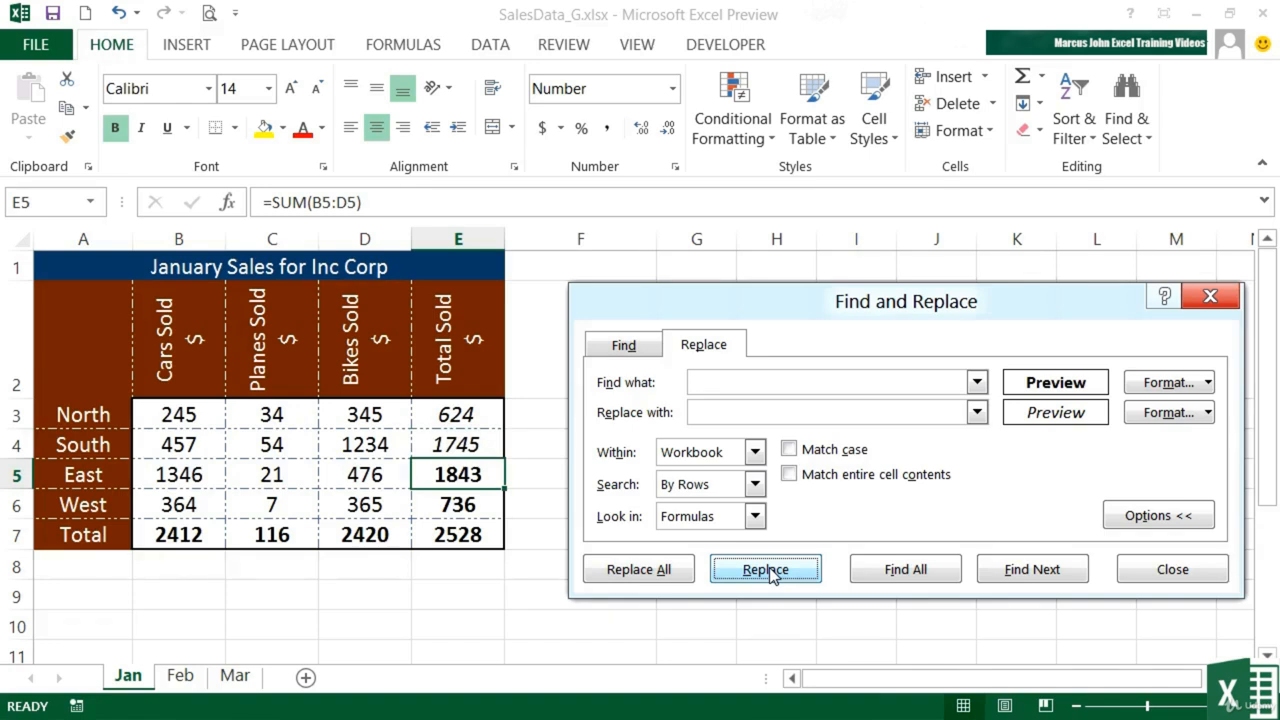
pyautogui.click(657, 577)
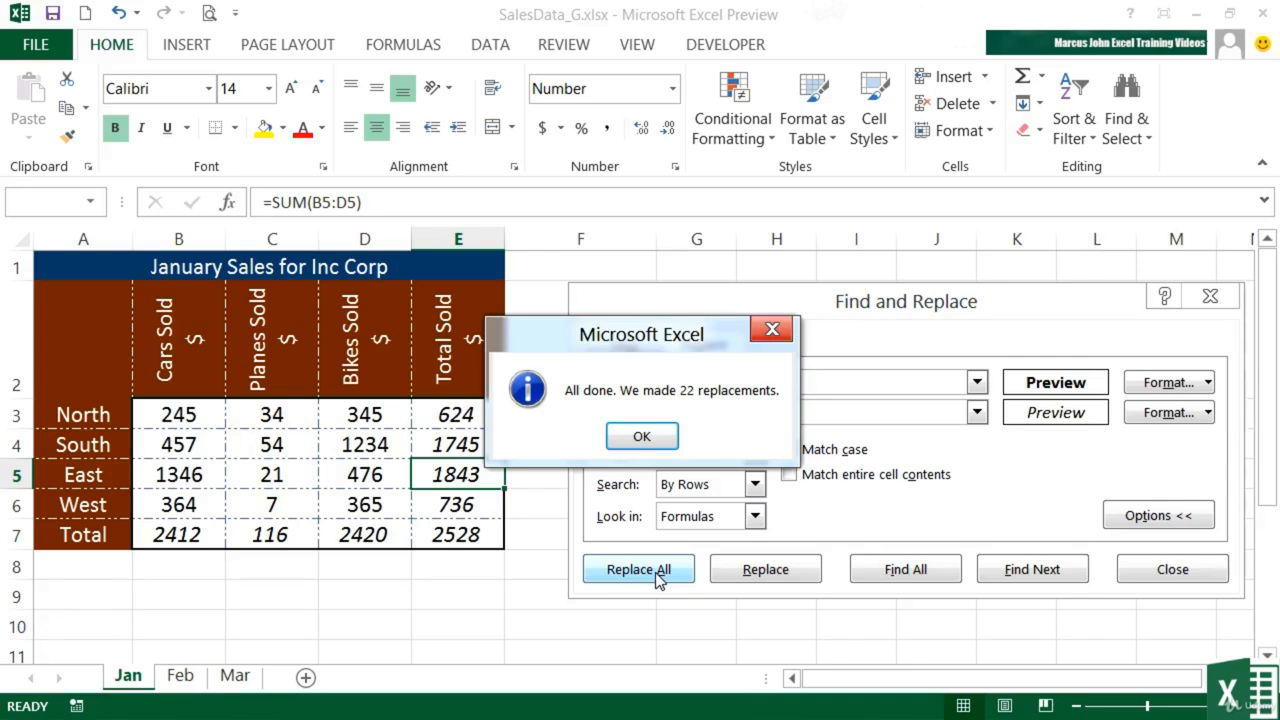
pyautogui.click(648, 440)
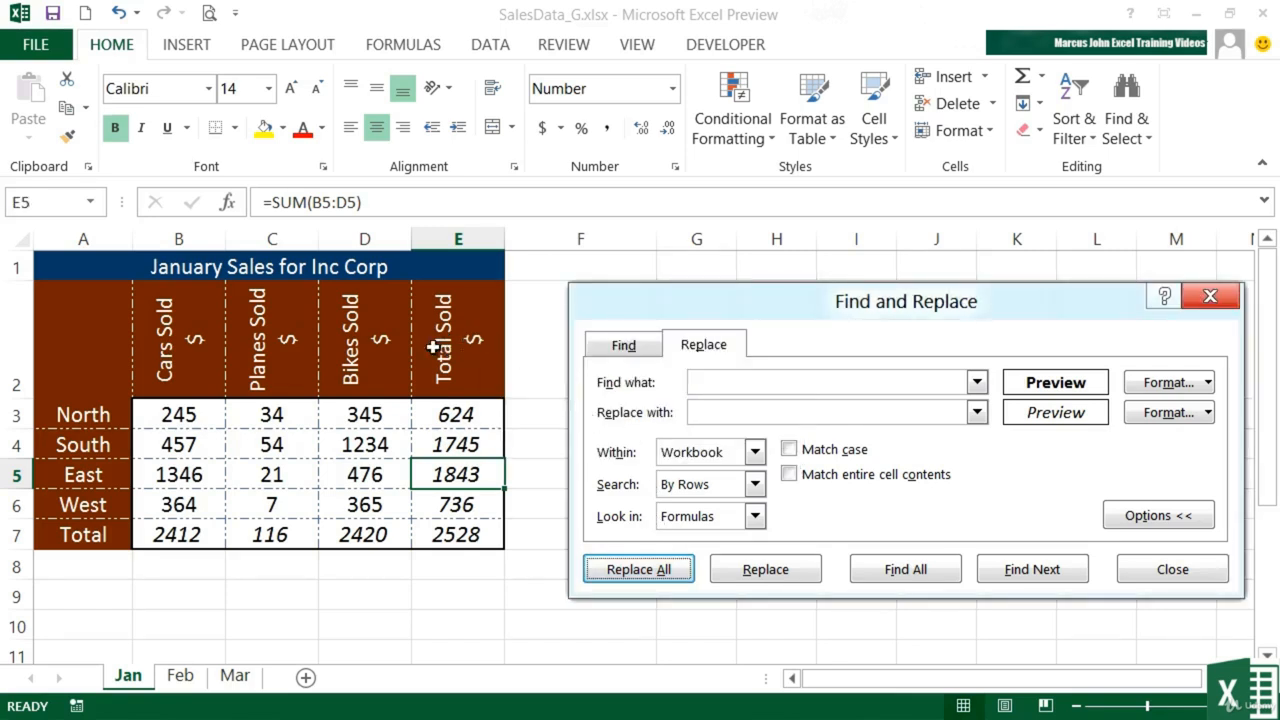
# Clear both the bold find format and the italic replacement format.
pyautogui.click(1208, 383)
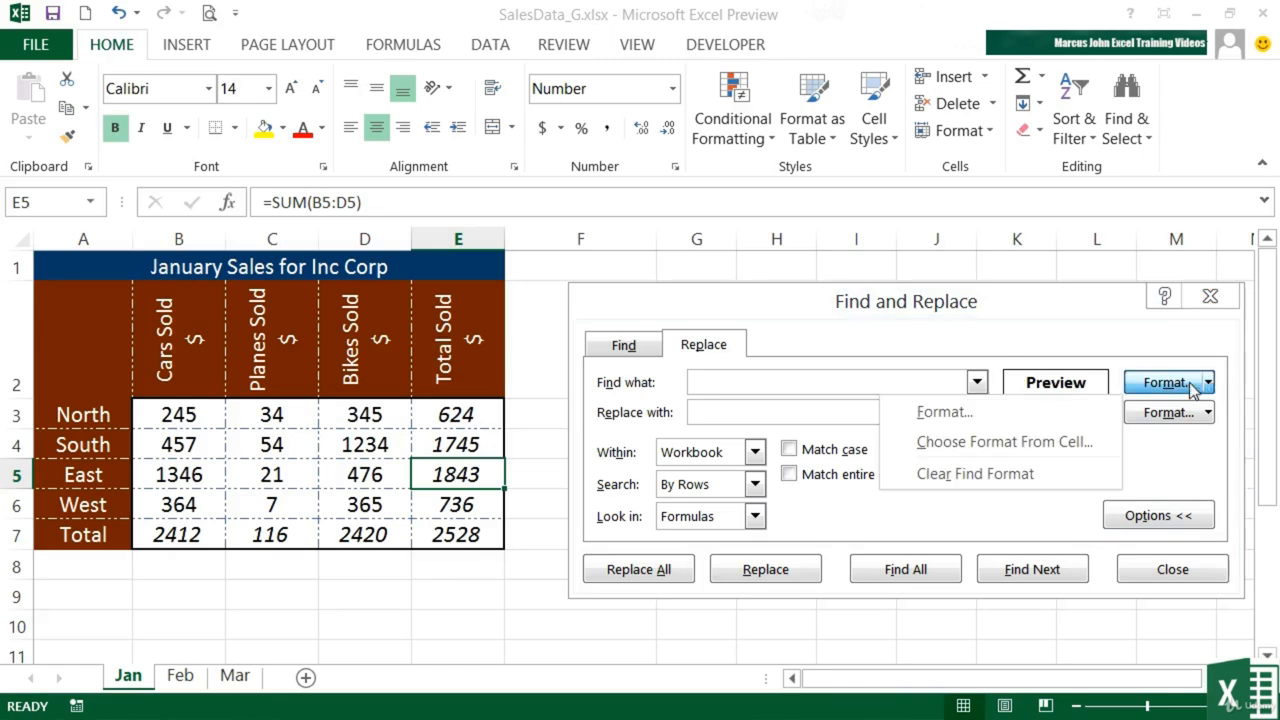
pyautogui.click(1005, 482)
pyautogui.click(1210, 413)
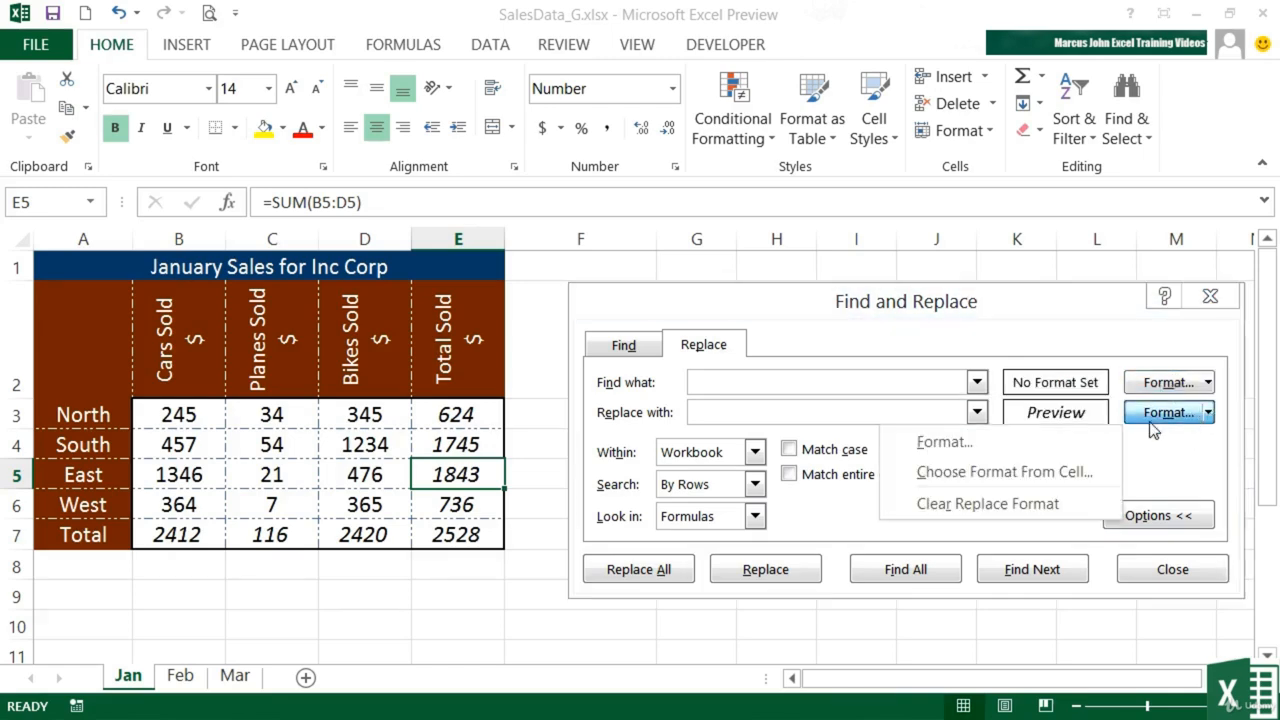
pyautogui.click(1022, 505)
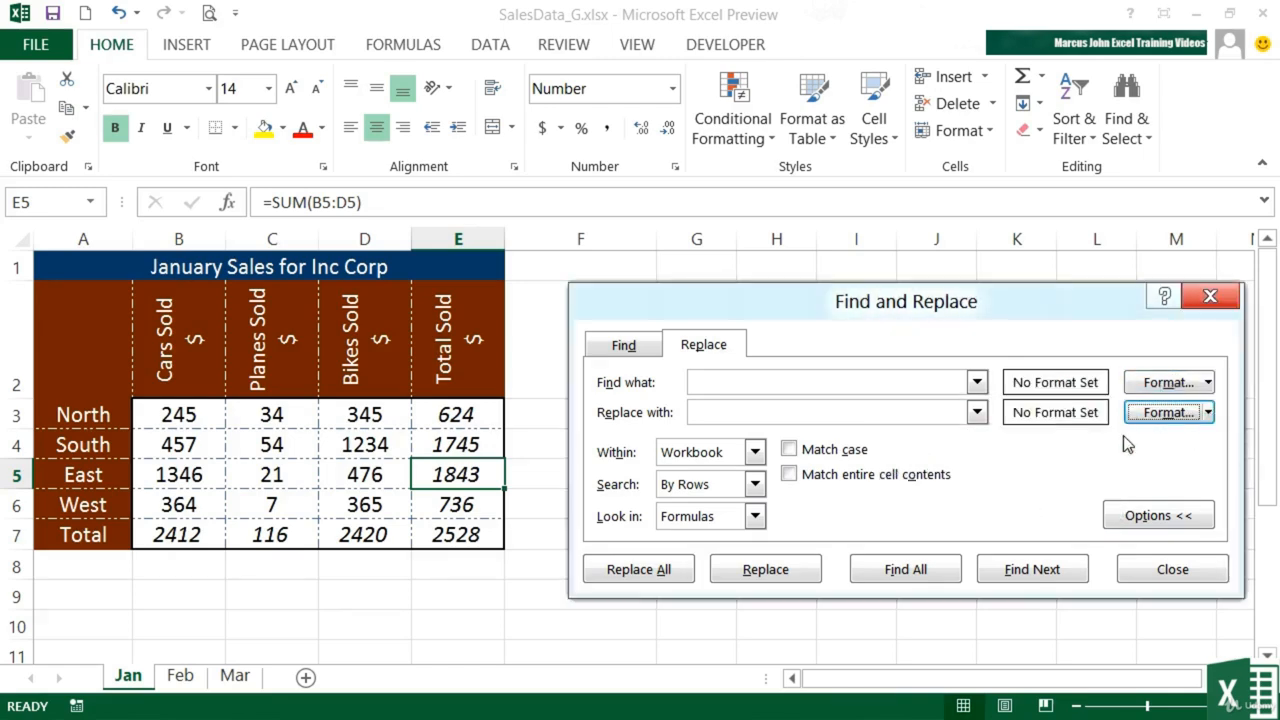
# Set the format to find to the dark brown fill color used by the table's header cells.
pyautogui.click(1208, 384)
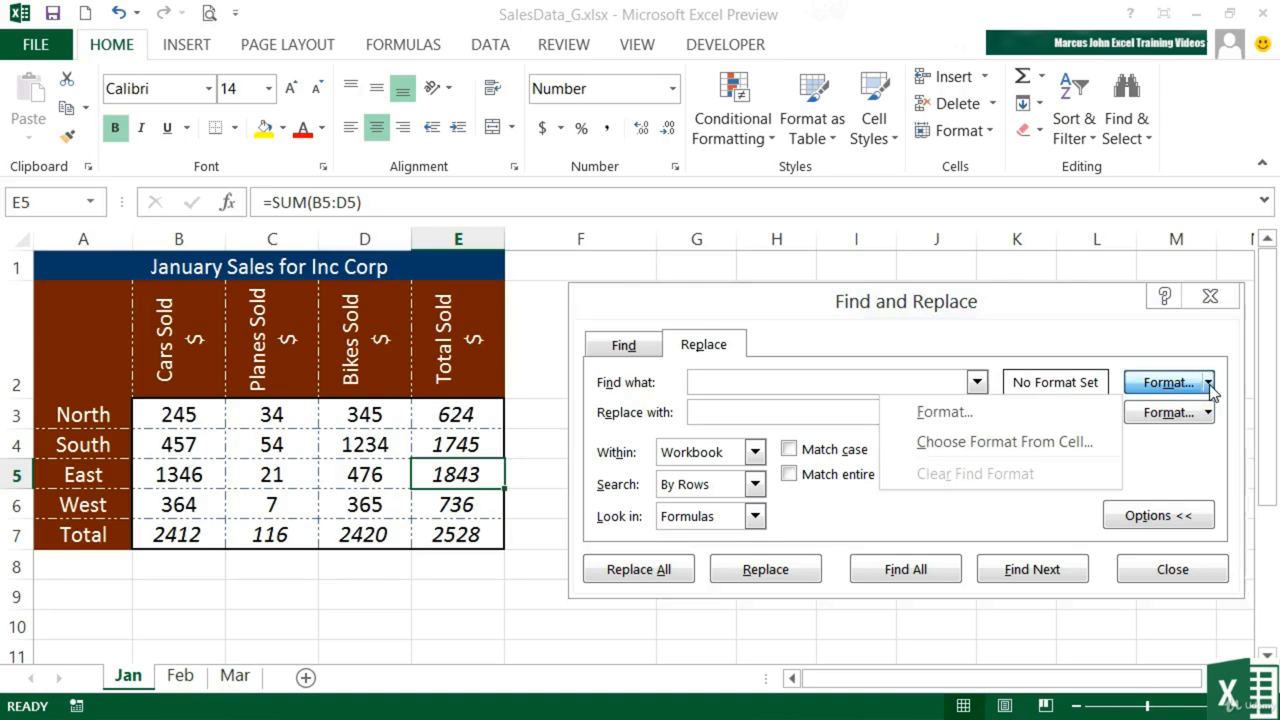
pyautogui.click(1030, 414)
pyautogui.click(988, 129)
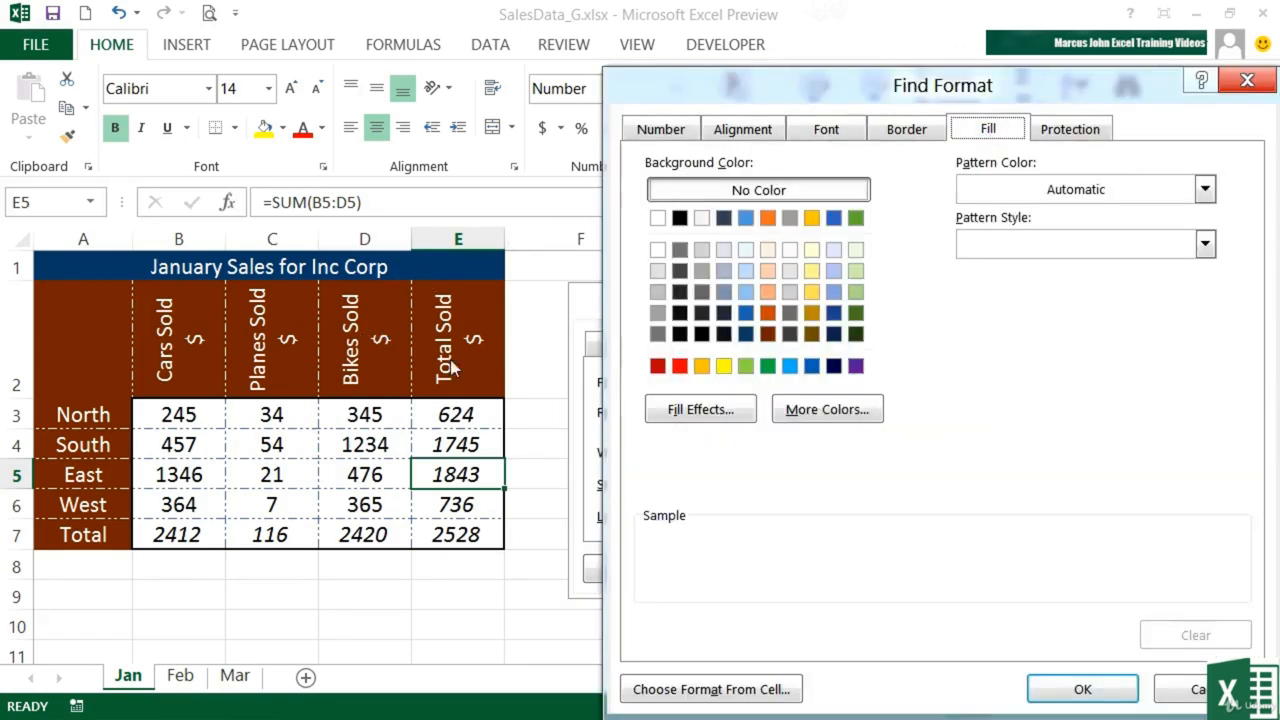
pyautogui.click(770, 335)
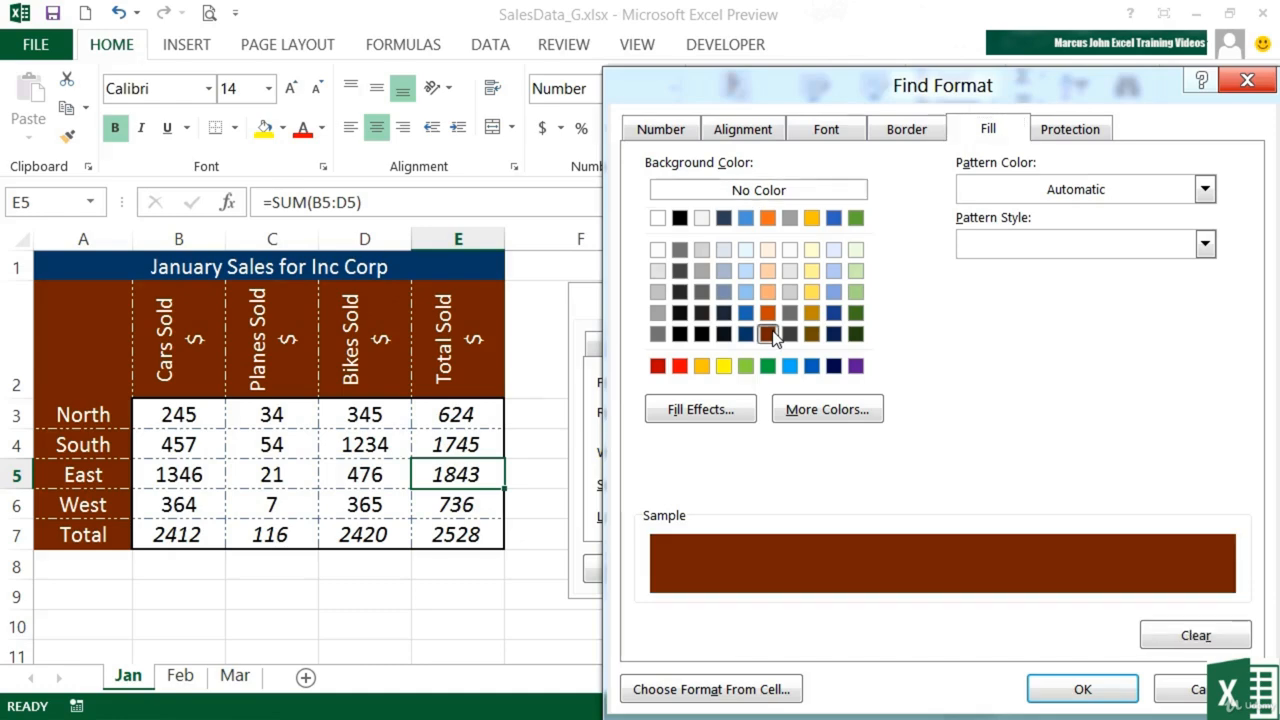
pyautogui.click(1082, 689)
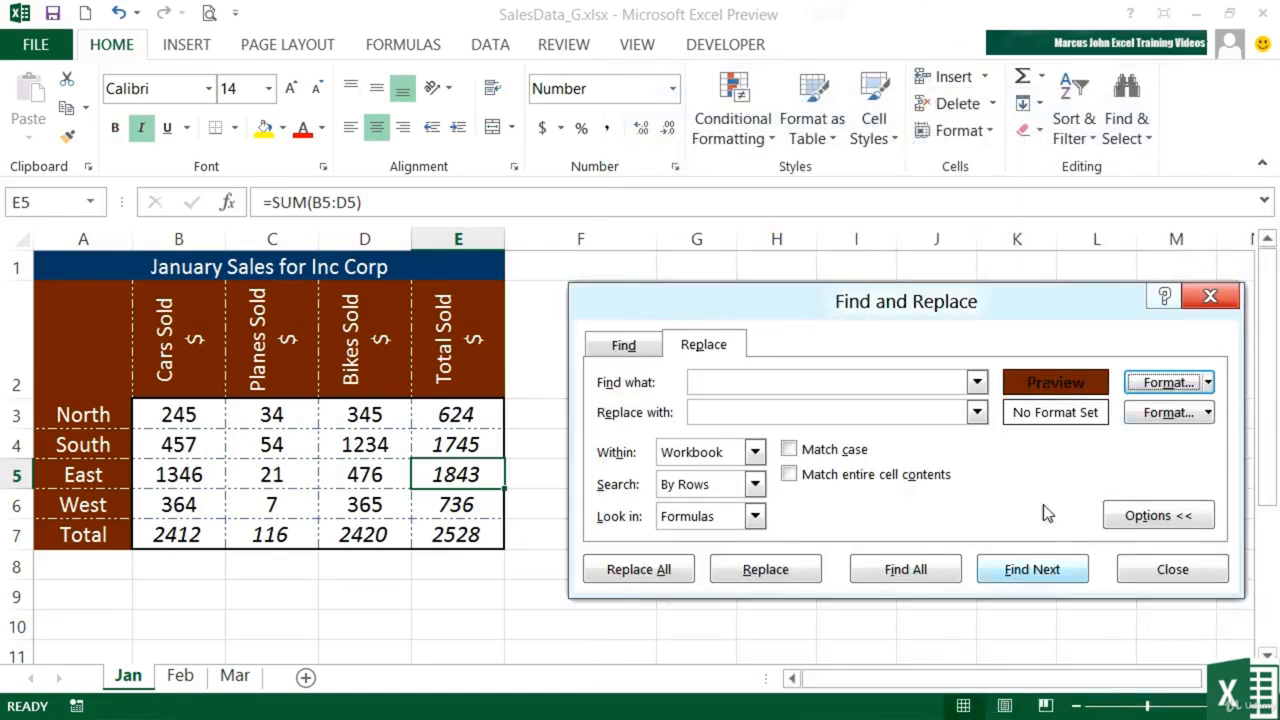
# Set the replacement format to a dark green fill color.
pyautogui.click(1208, 412)
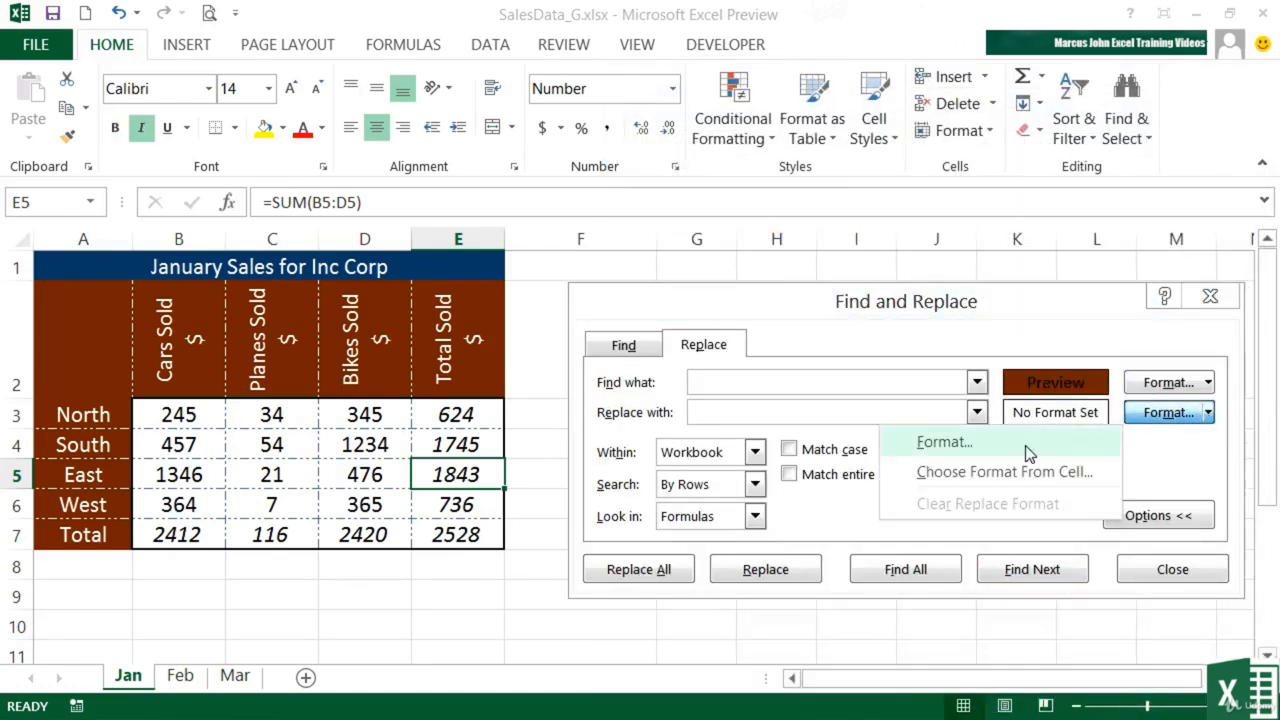
pyautogui.click(944, 441)
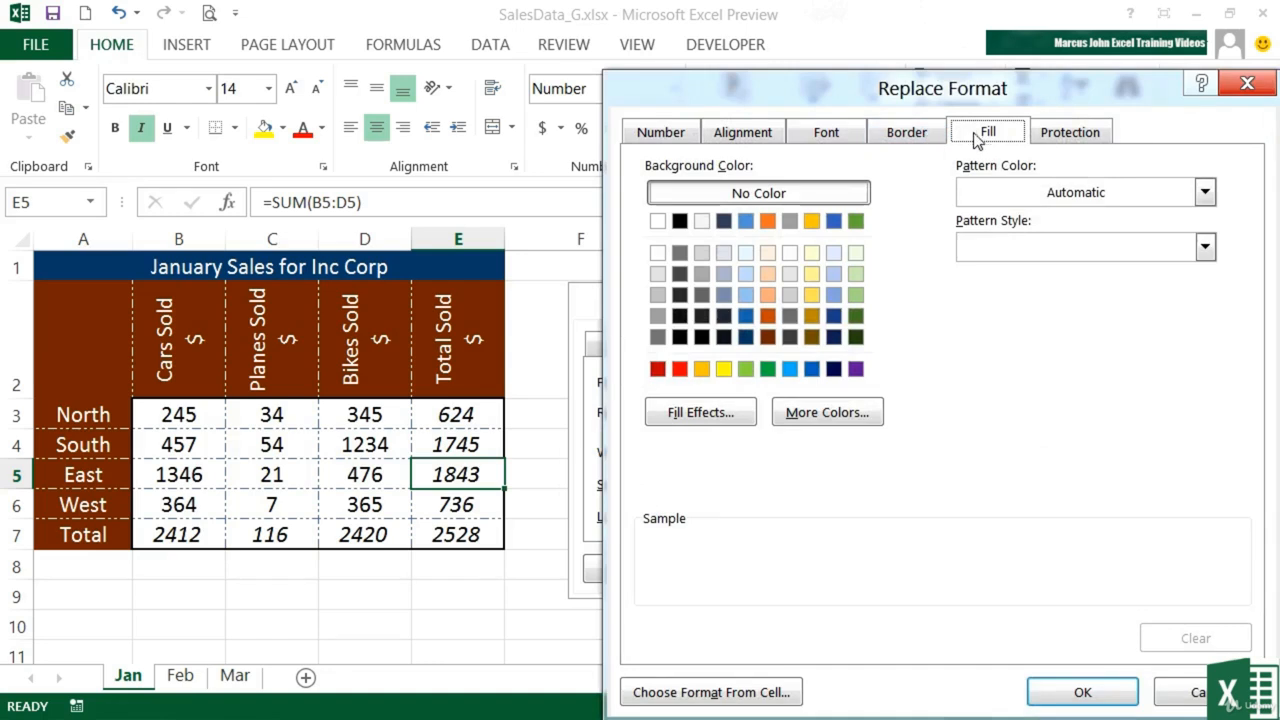
pyautogui.click(834, 296)
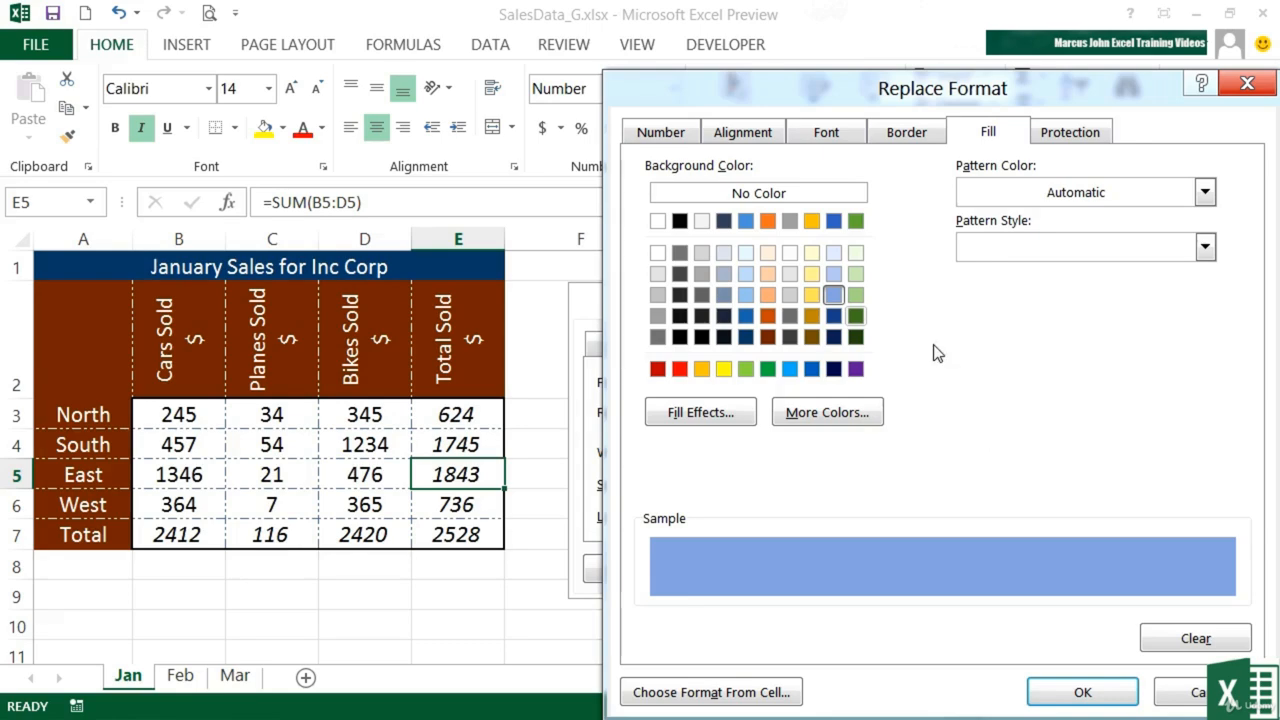
pyautogui.click(856, 316)
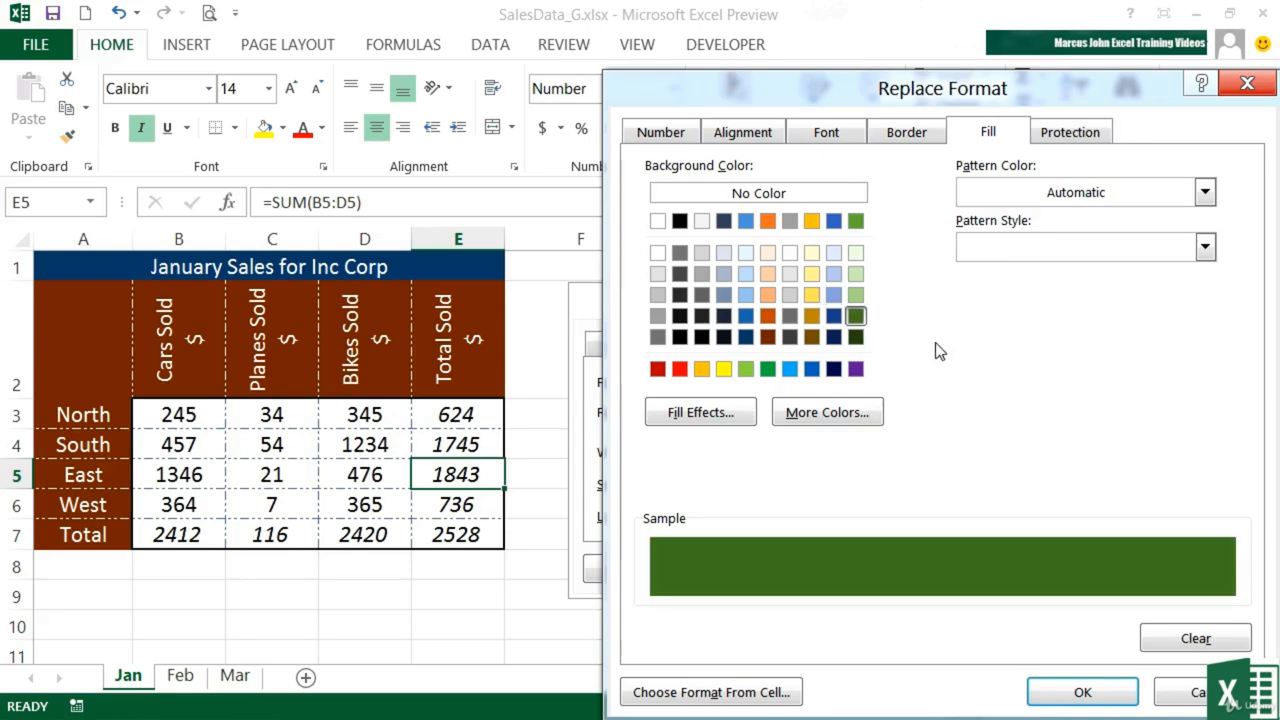
pyautogui.click(1086, 690)
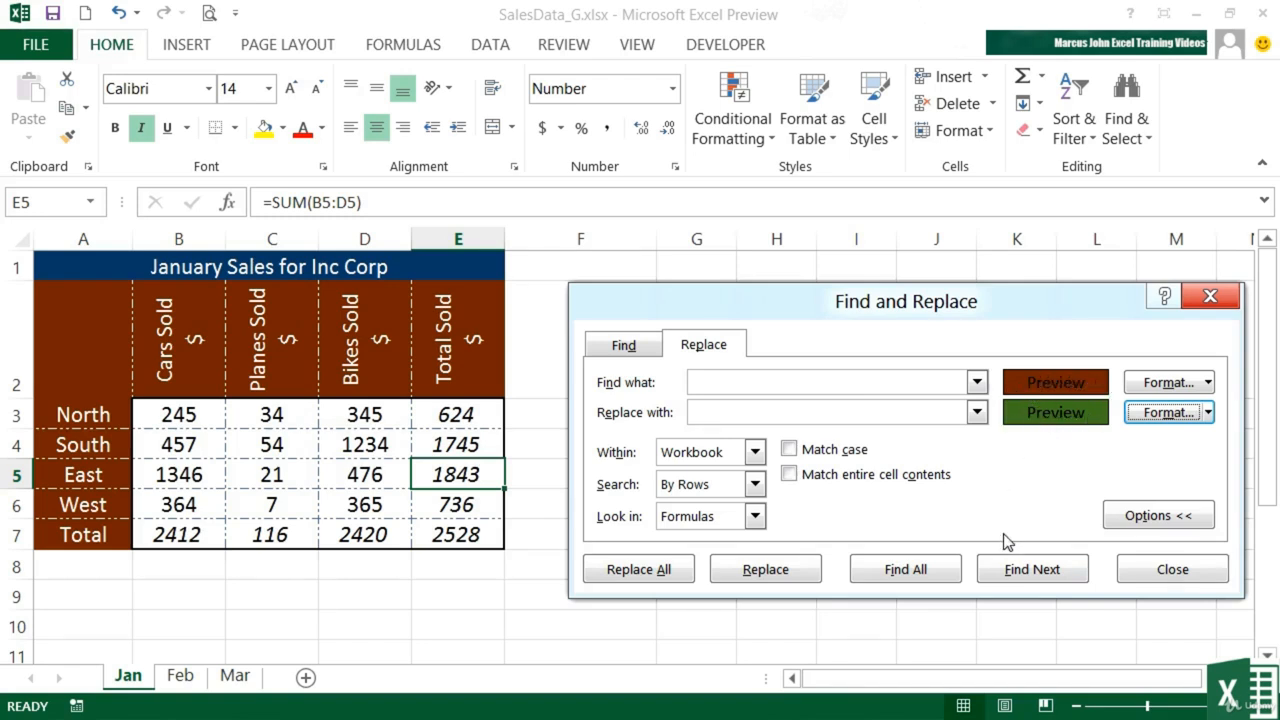
# Replace the brown fill with green individually in cells A6, A7, A2 and B2 of the Jan sheet, and in all remaining matches across the workbook.
pyautogui.click(1015, 576)
pyautogui.click(1015, 576)
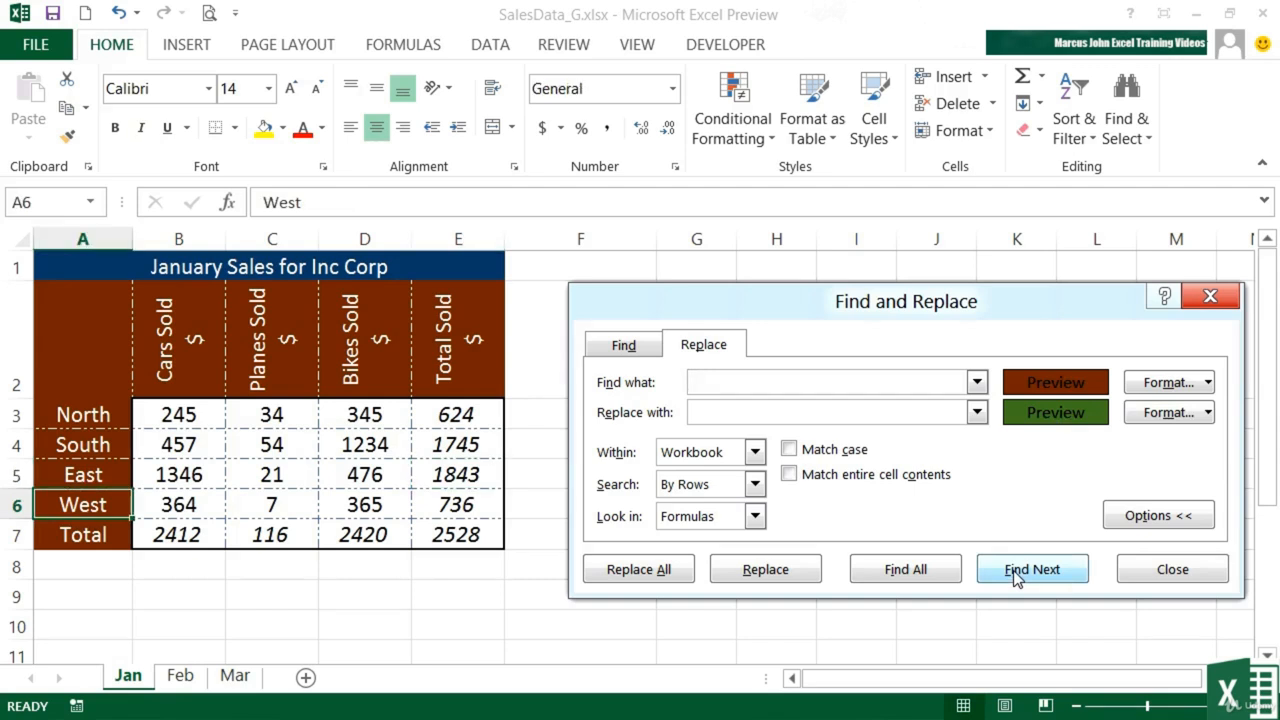
pyautogui.click(765, 572)
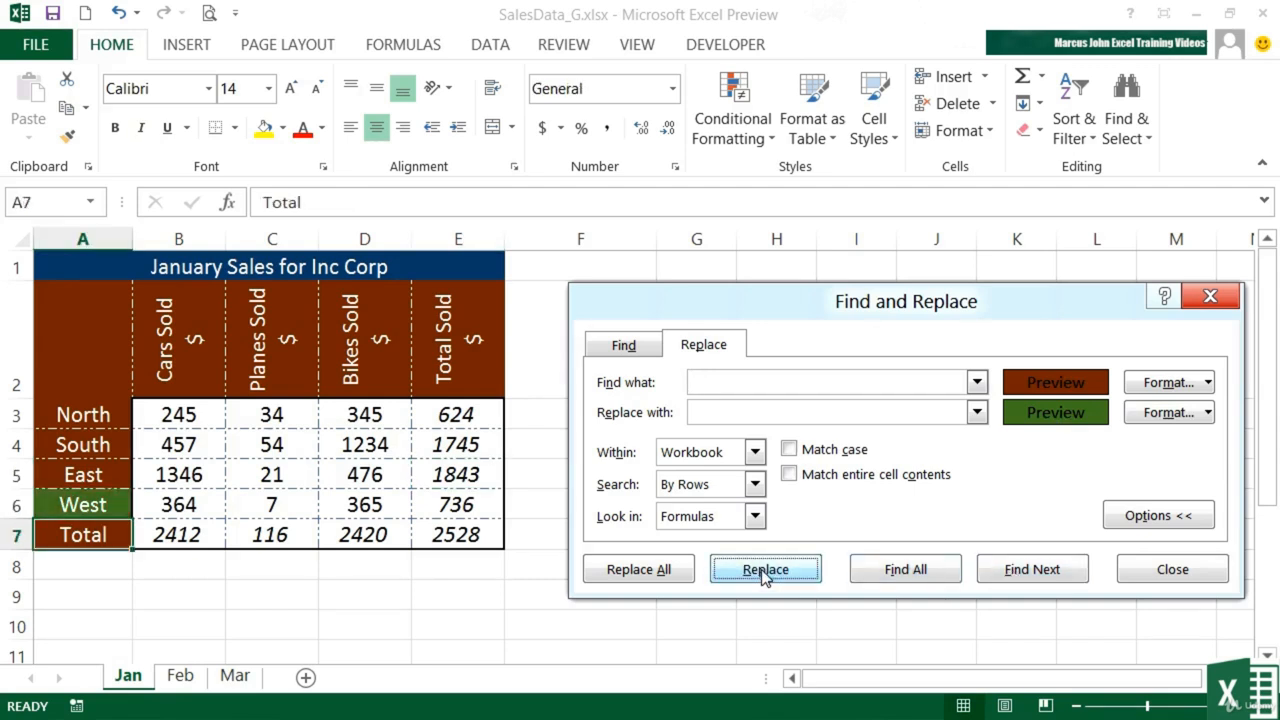
pyautogui.click(765, 572)
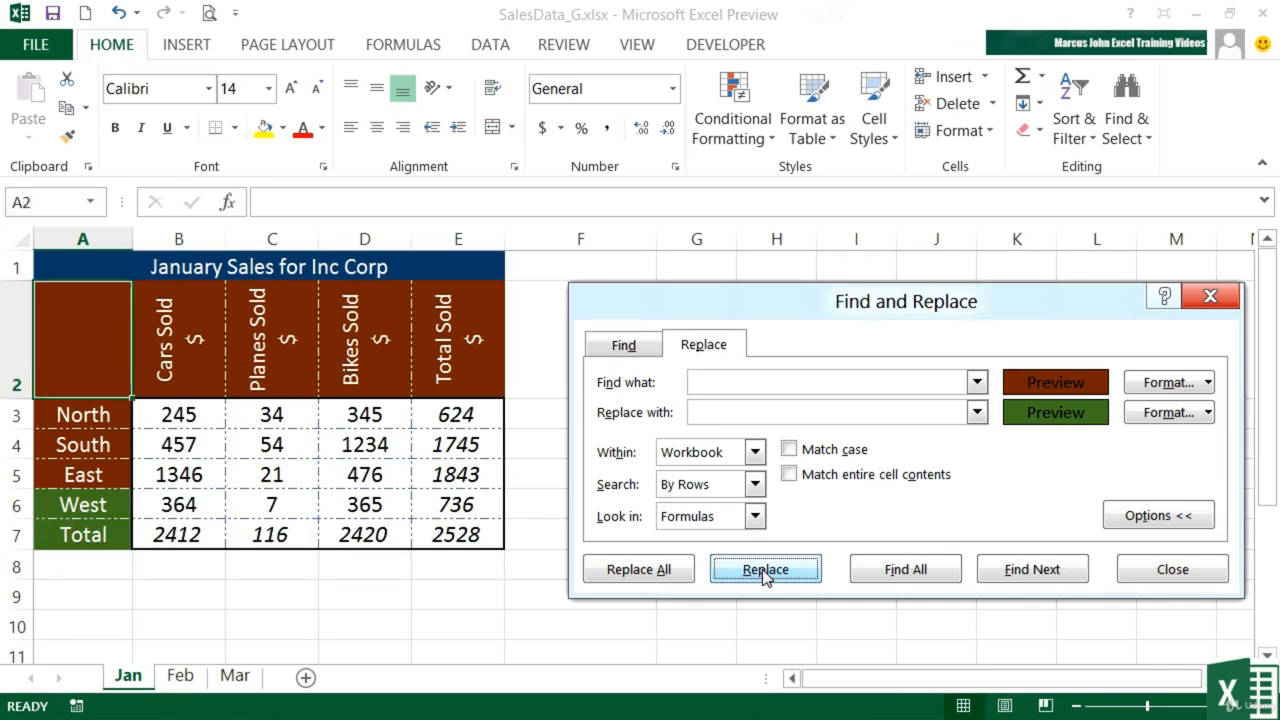
pyautogui.click(765, 572)
pyautogui.click(765, 572)
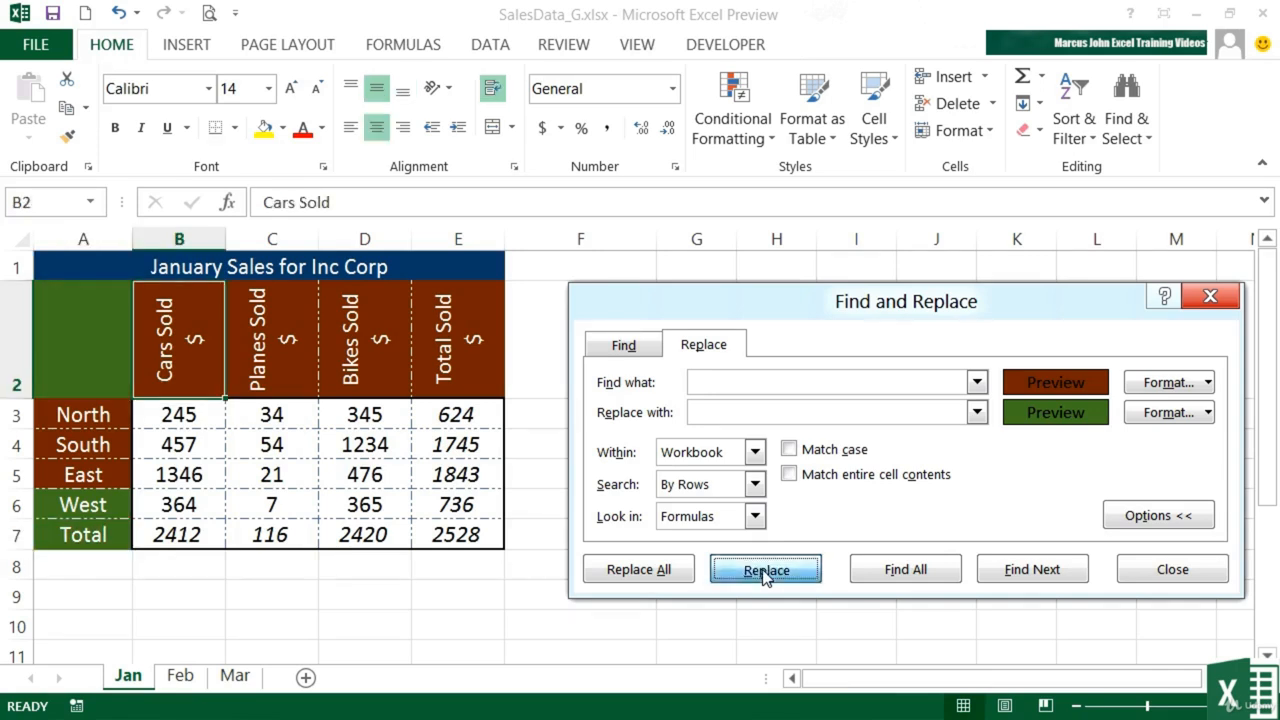
pyautogui.click(651, 571)
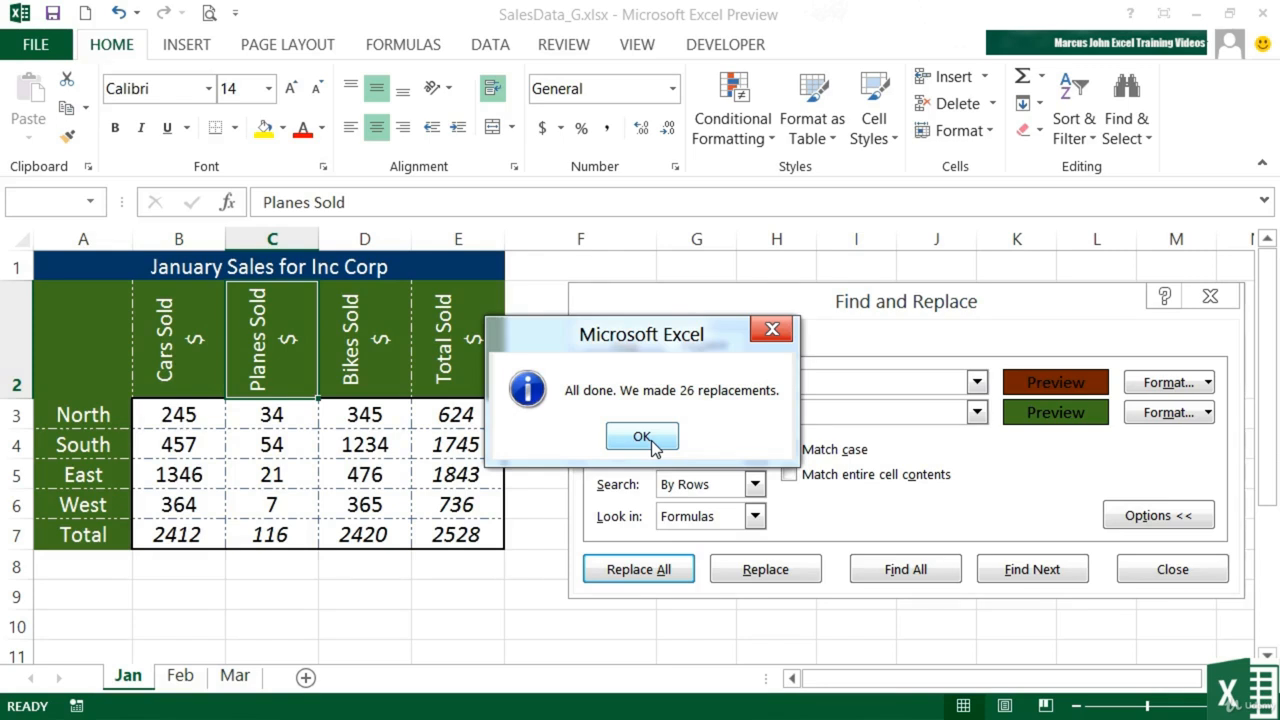
pyautogui.click(641, 437)
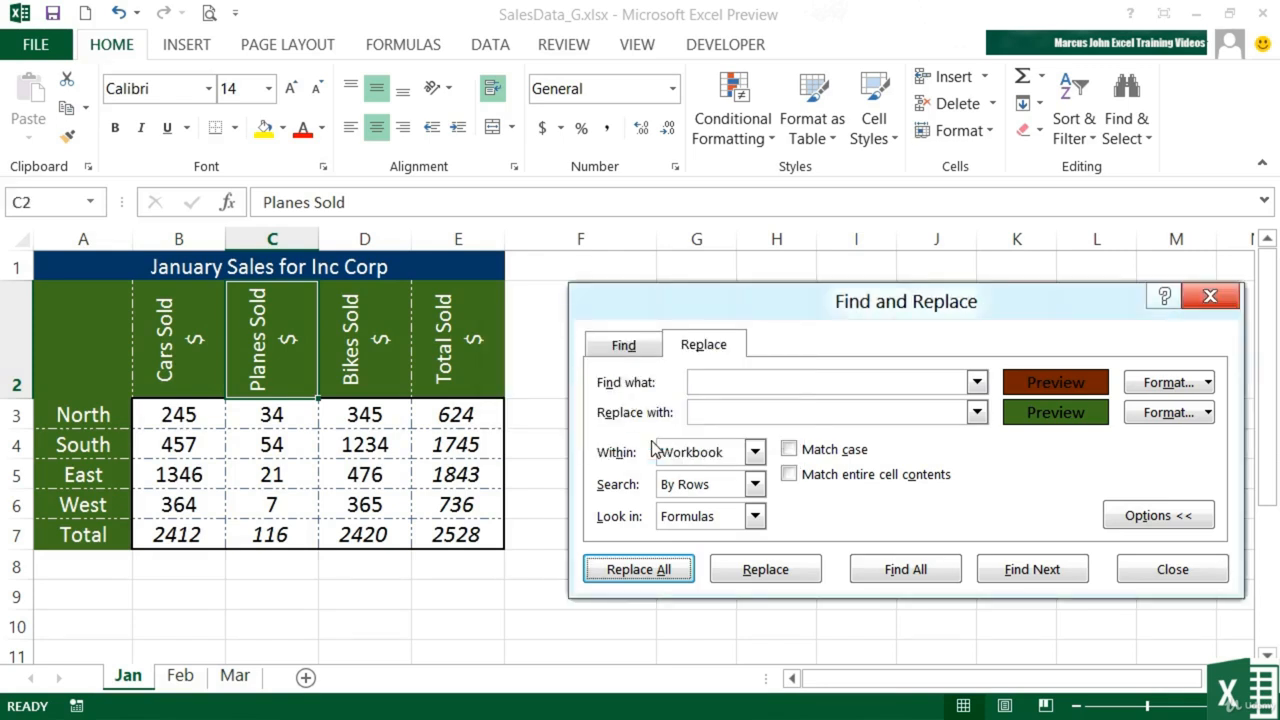